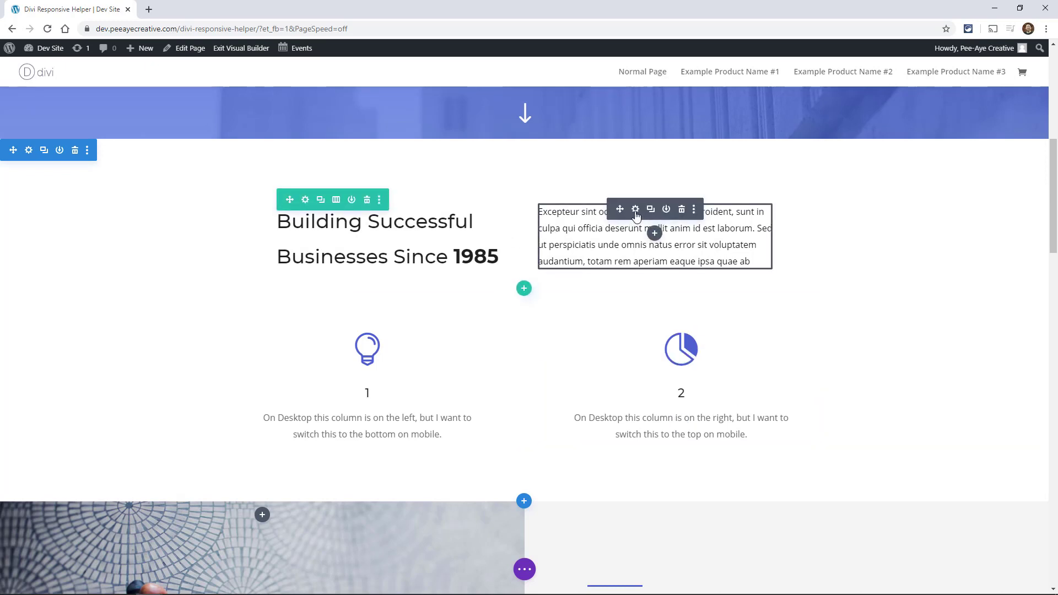
Step: Enable per-device body versions in the paragraph's Text Settings, then discard the changes
left_click(635, 210)
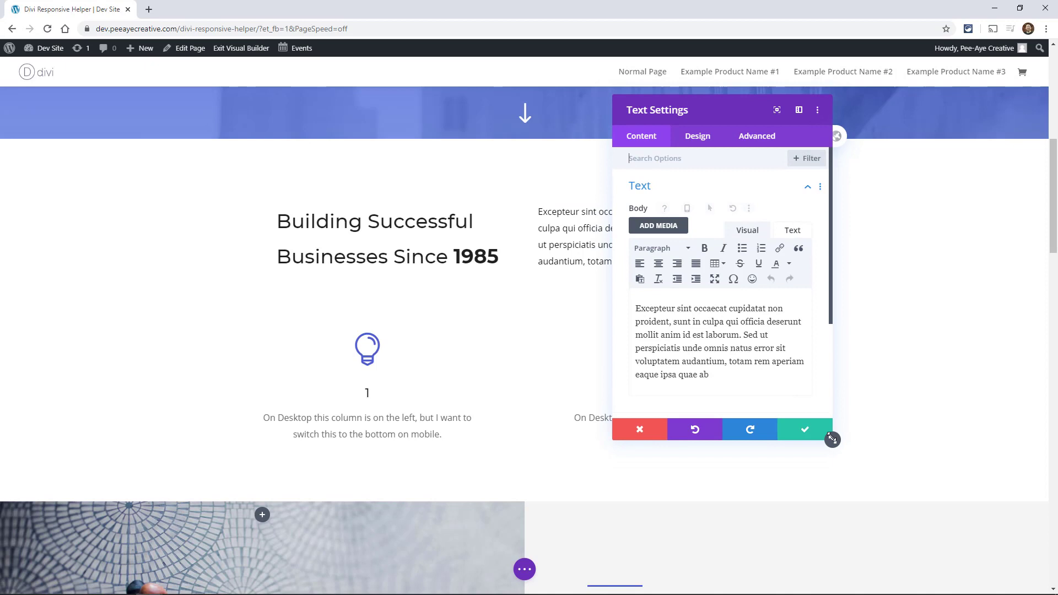
left_click_drag(831, 440, 930, 463)
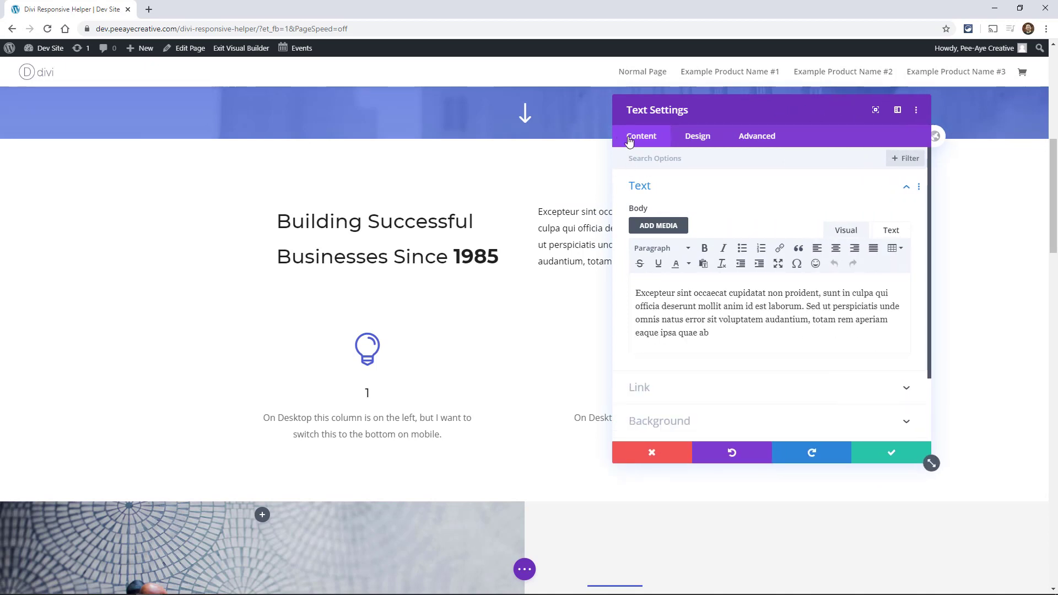
left_click(635, 188)
left_click(665, 189)
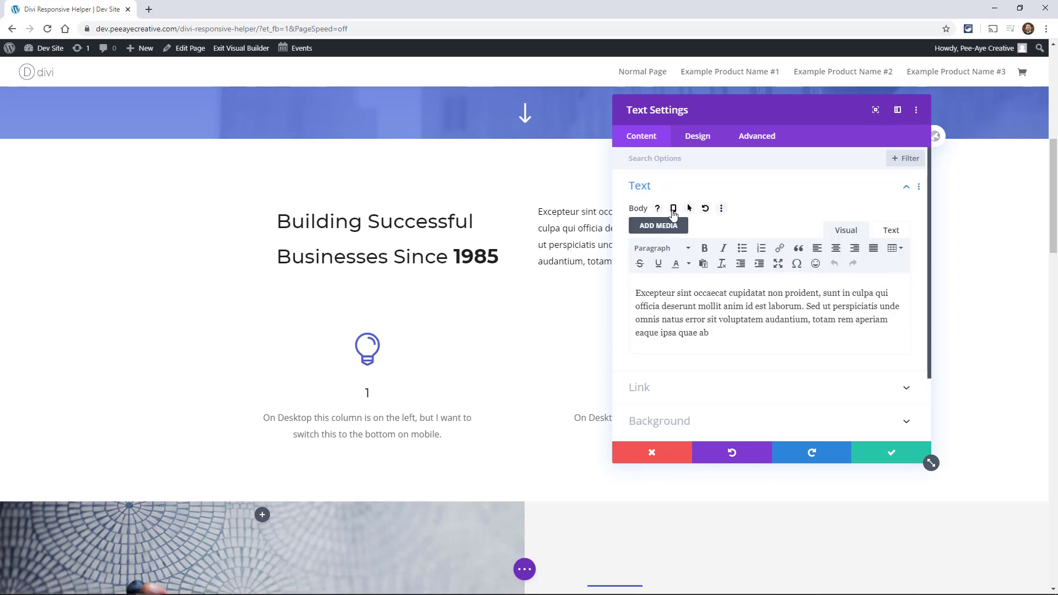
left_click(674, 210)
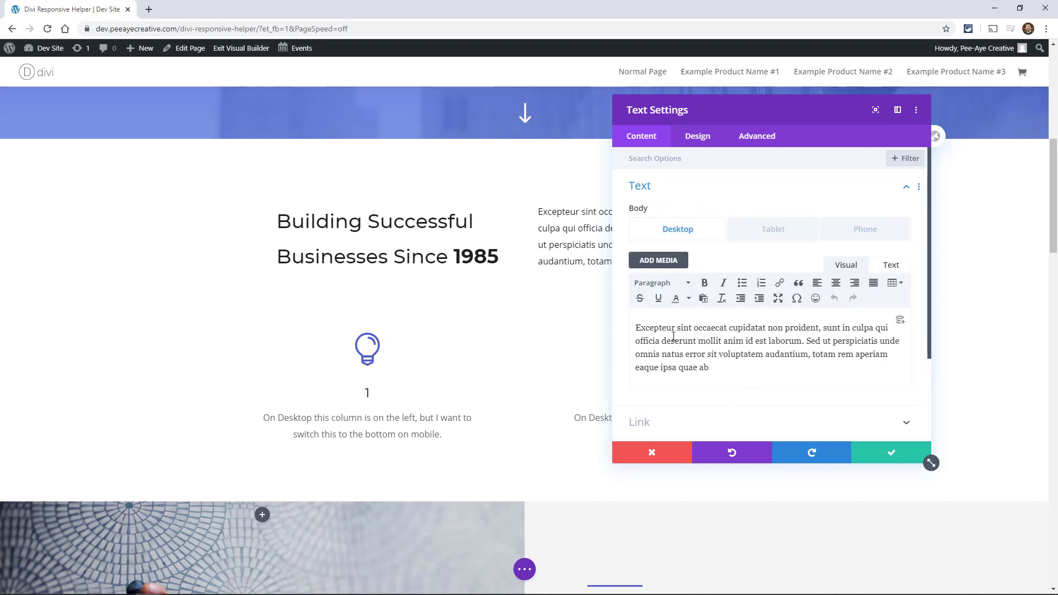
left_click(654, 454)
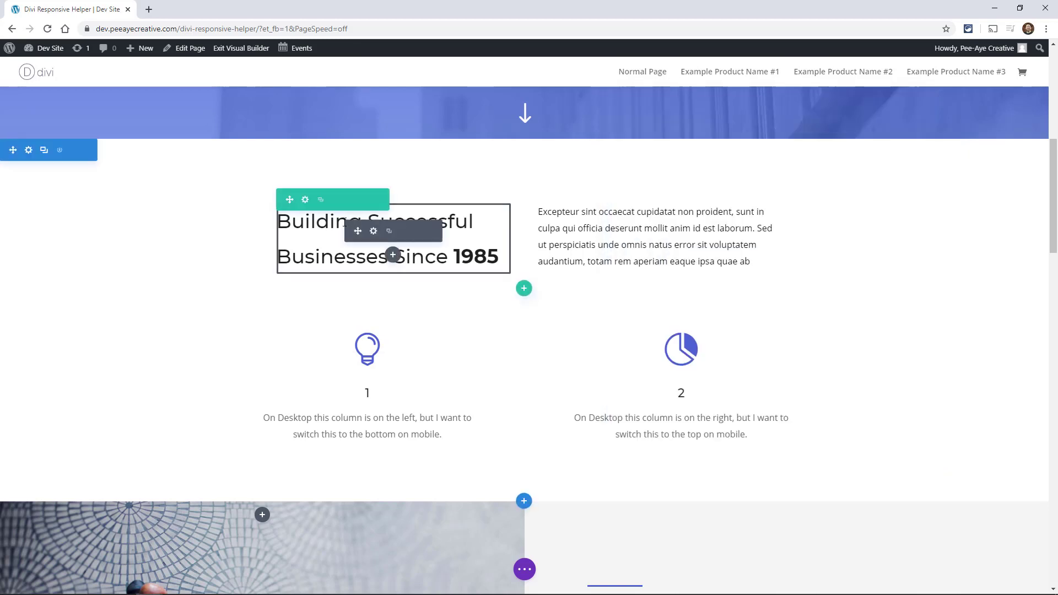
Step: Enable per-device versions of the heading text and switch to the phone version
left_click(374, 232)
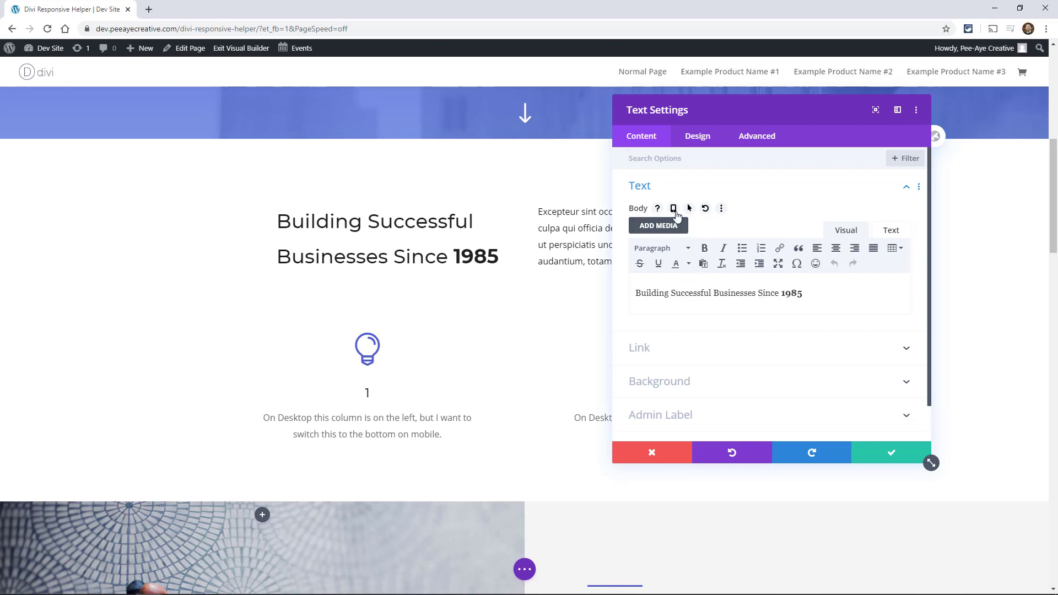
left_click(673, 209)
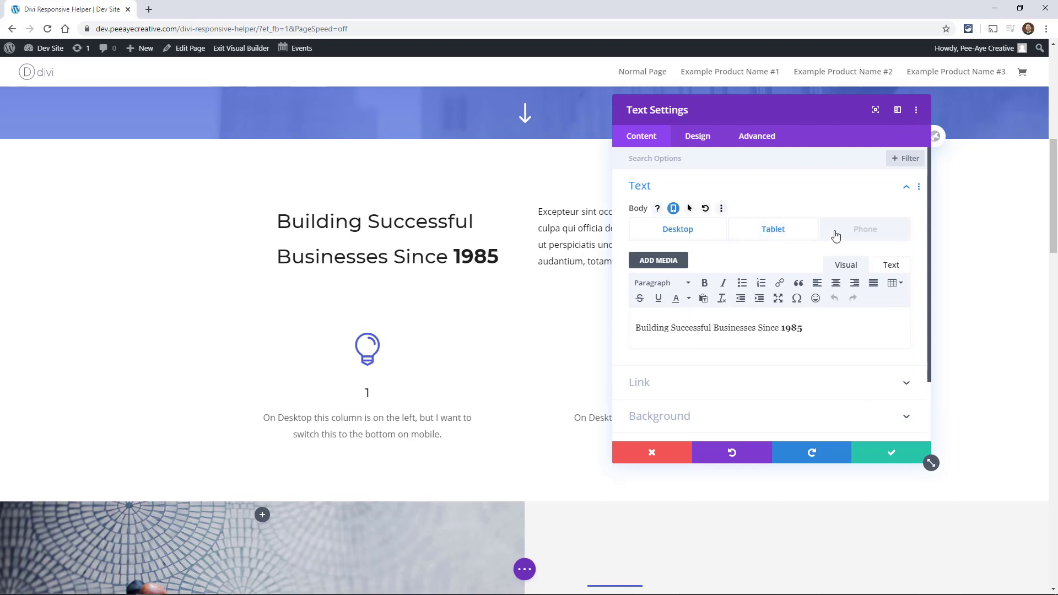
left_click(859, 236)
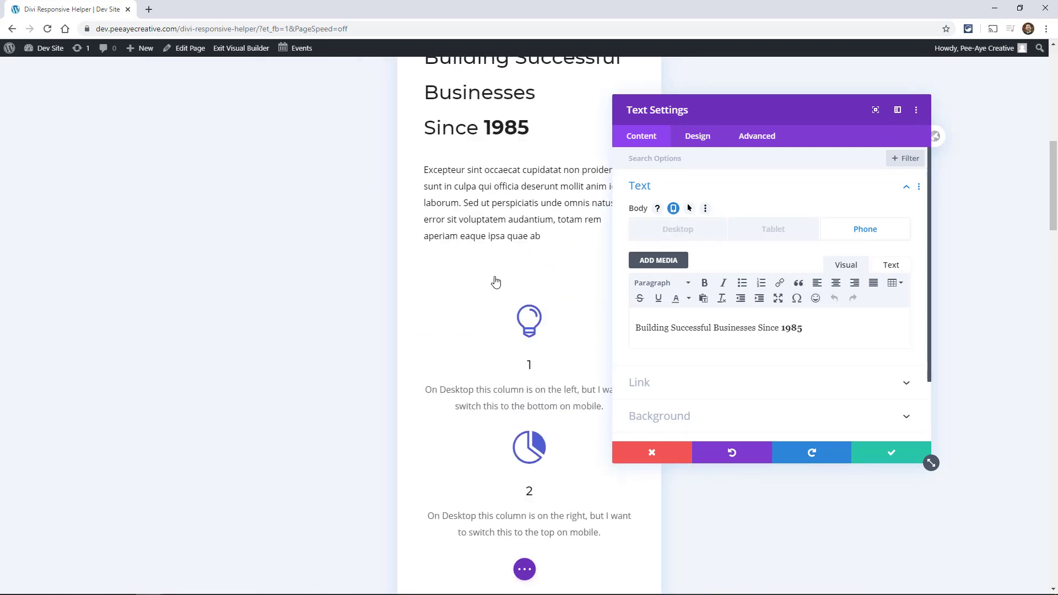
scroll(495, 282, "up", 3)
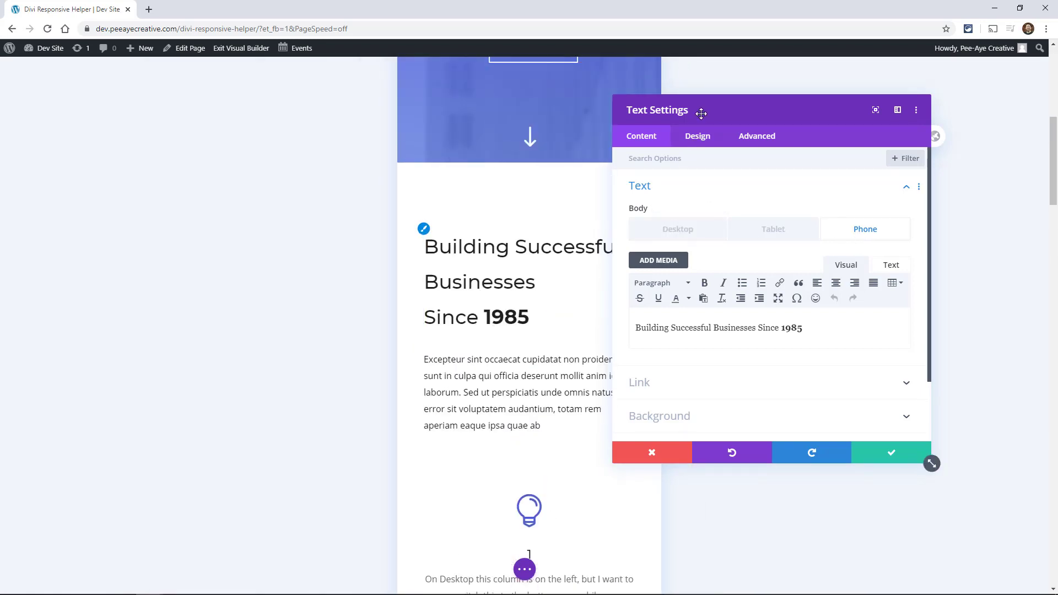
left_click_drag(701, 113, 780, 109)
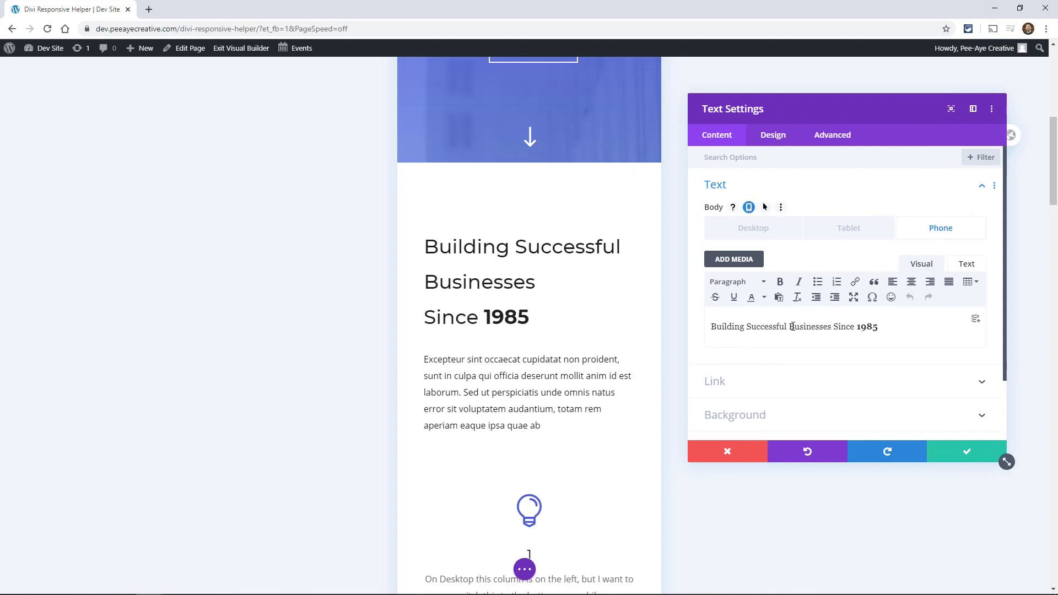
Step: Delete 'Building Successful' from the phone heading, confirm desktop stays complete, and save
left_click_drag(758, 326, 705, 327)
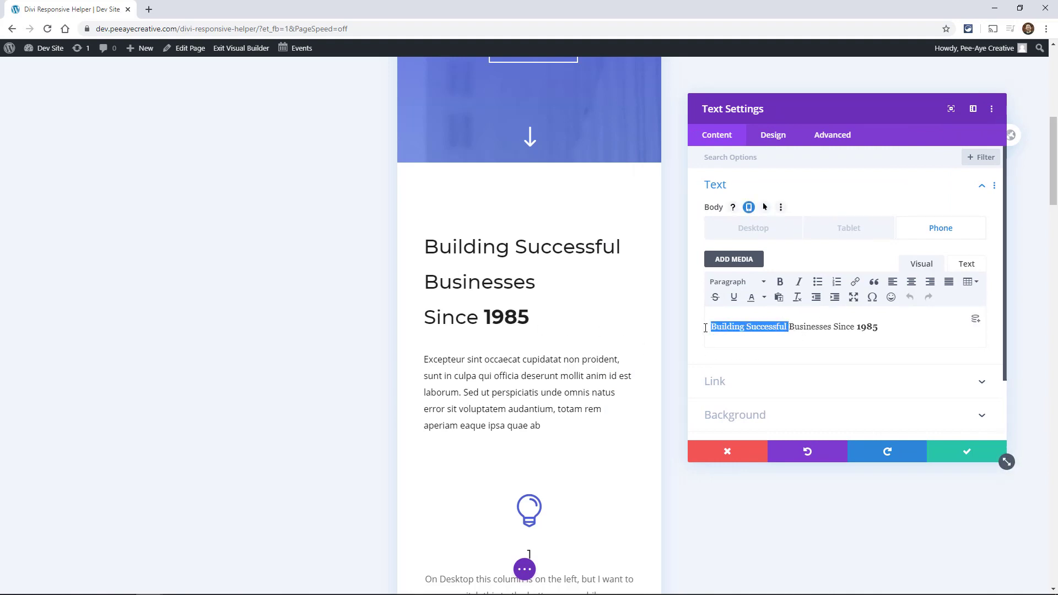
key("BackSpace")
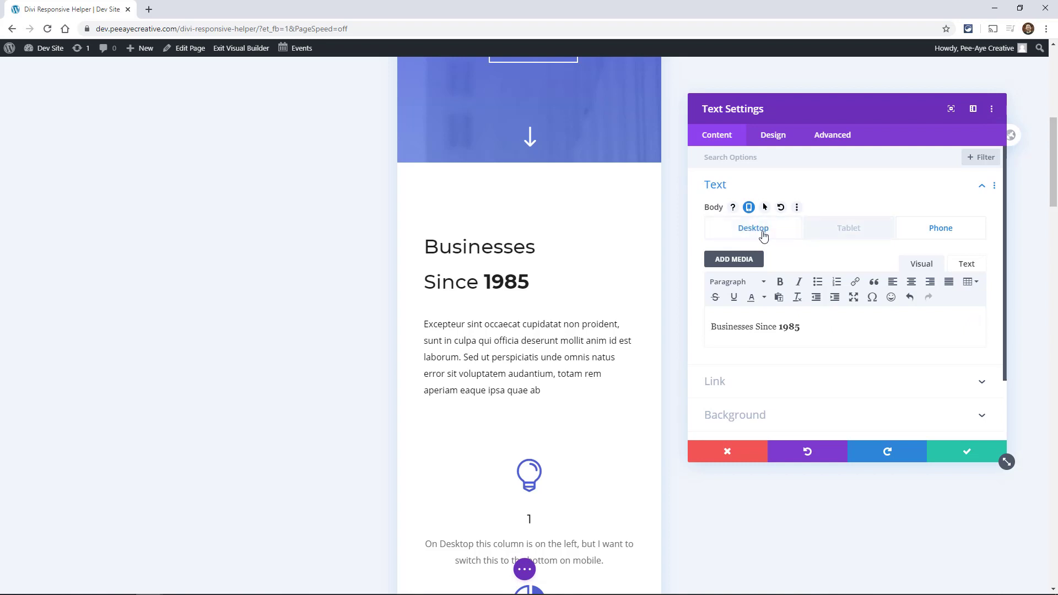
left_click(763, 234)
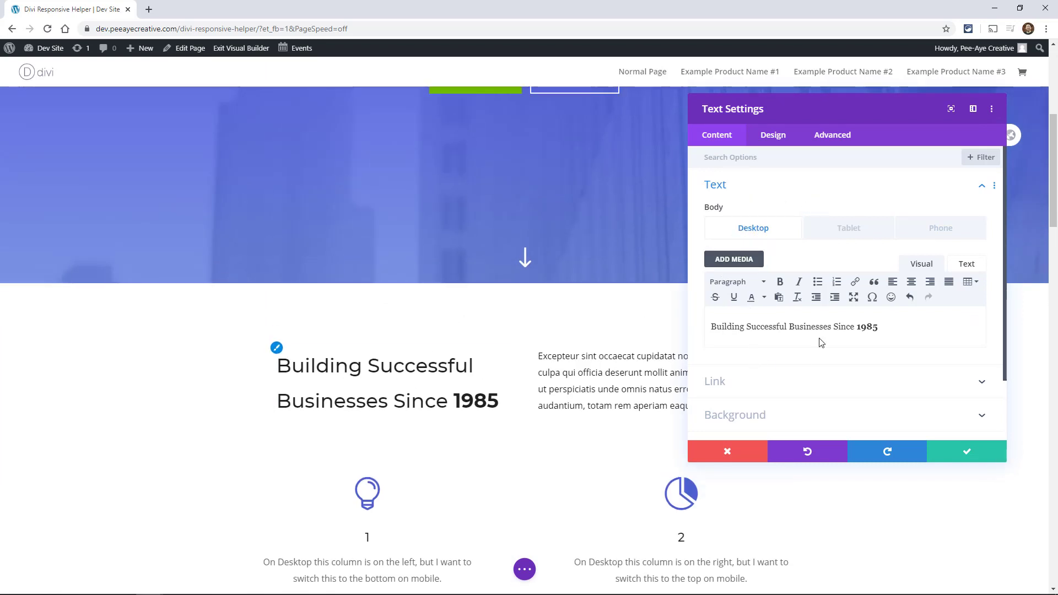
left_click(926, 229)
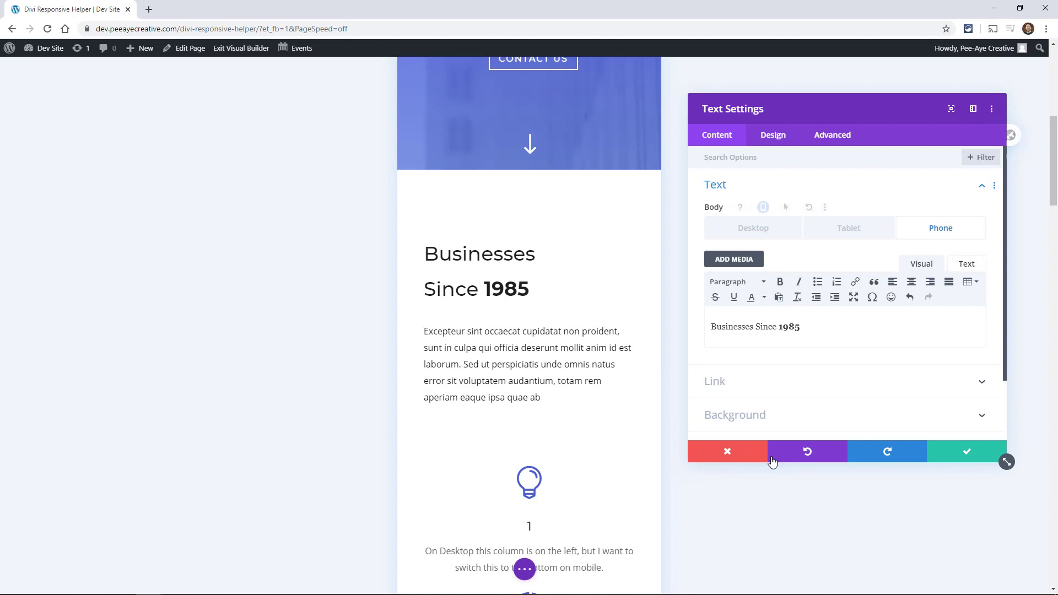
left_click(954, 456)
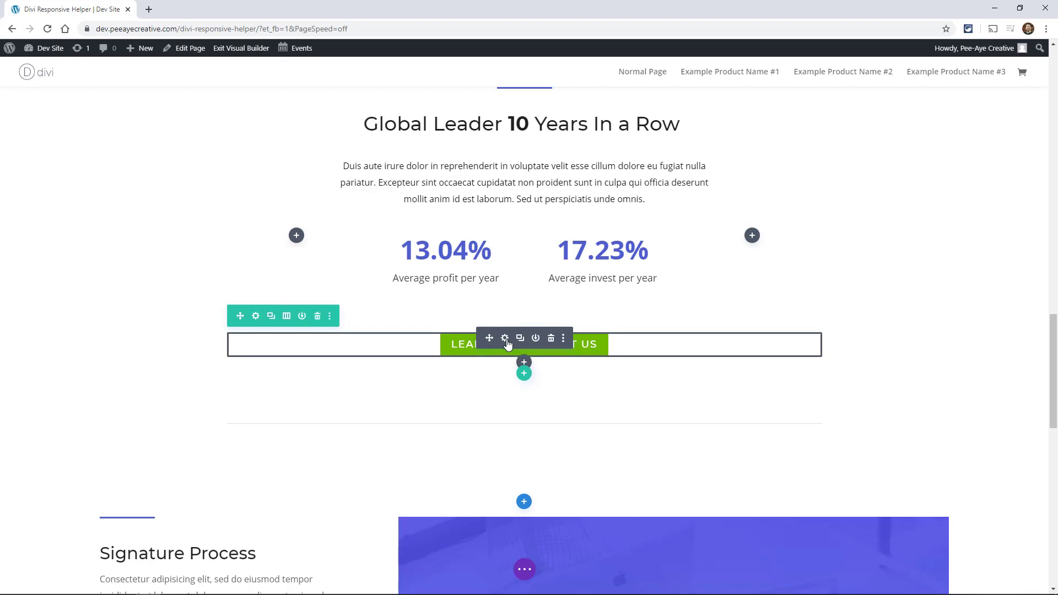
Step: Set the button's phone text to 'Learn More', keeping the desktop text unchanged, and save
left_click(505, 338)
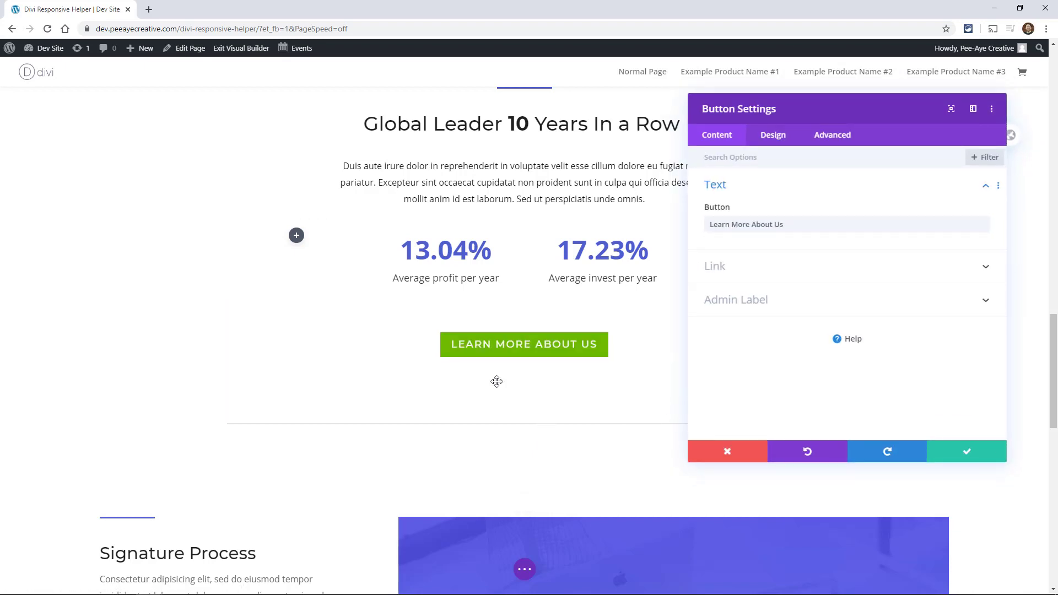
left_click(755, 208)
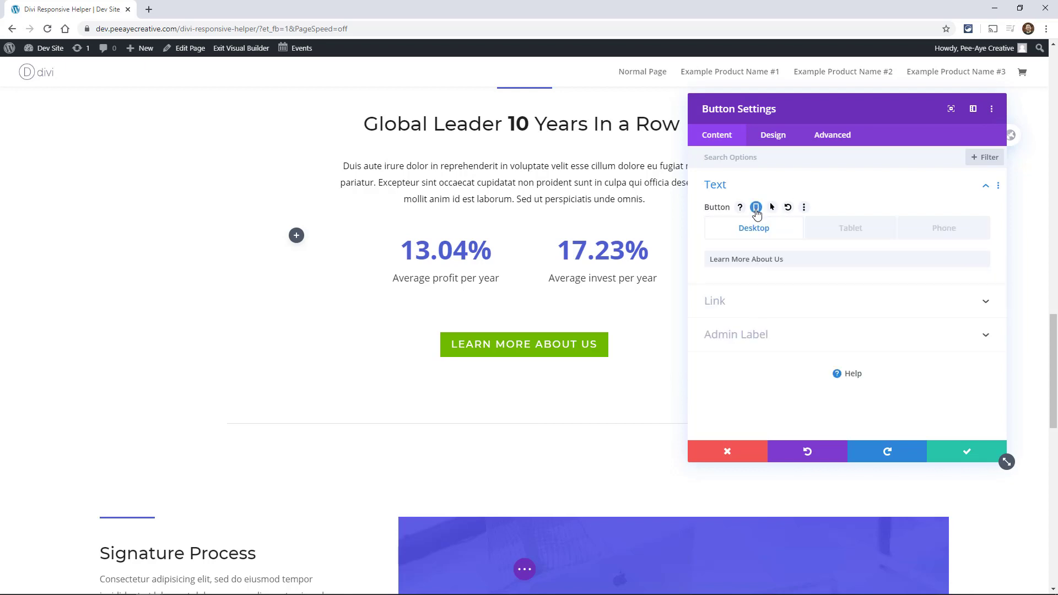
left_click(931, 236)
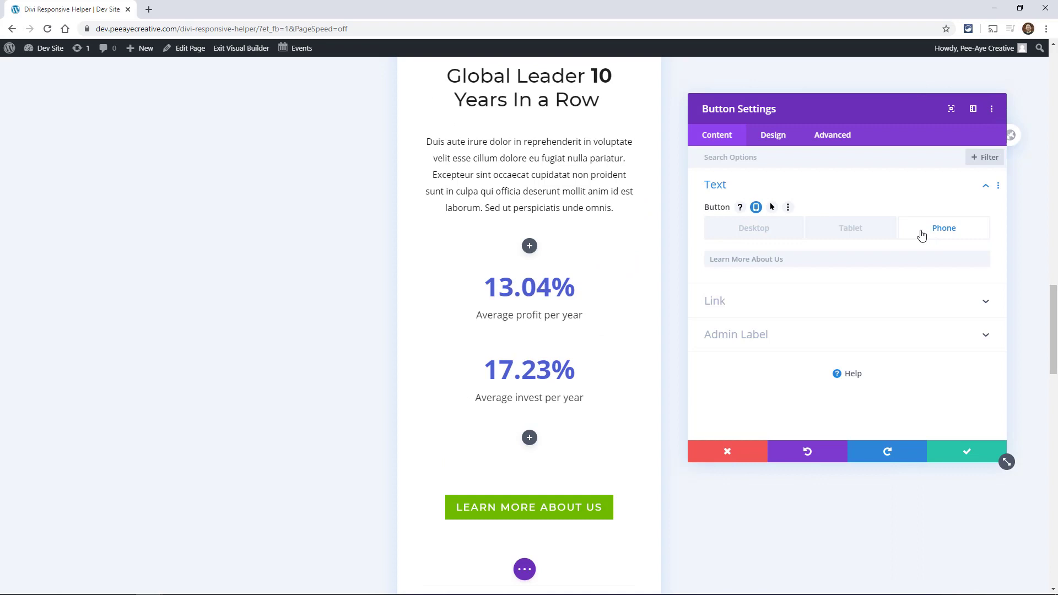
scroll(612, 307, "down", 2)
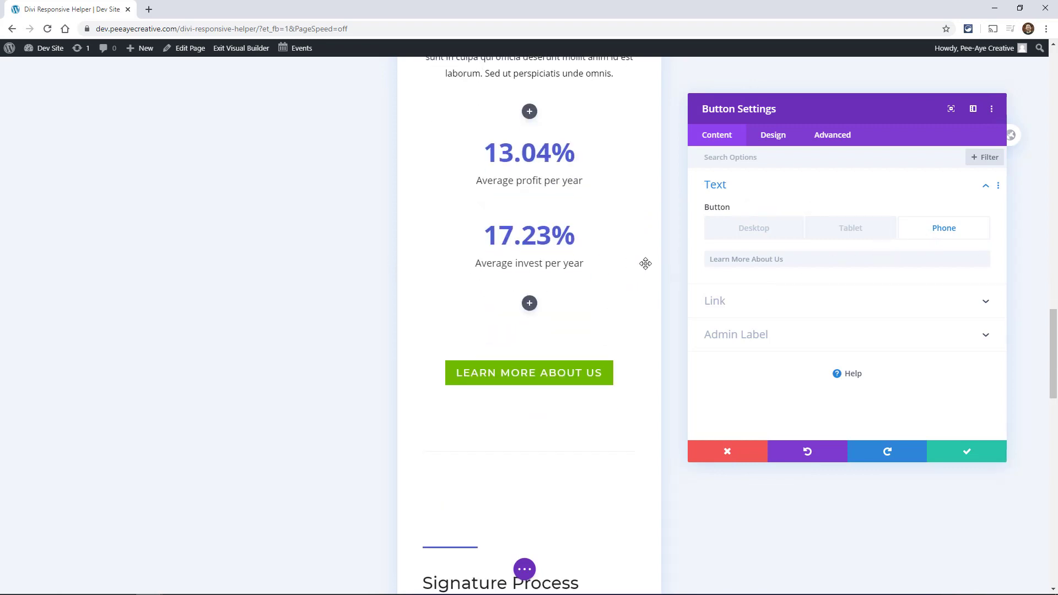
left_click(787, 258)
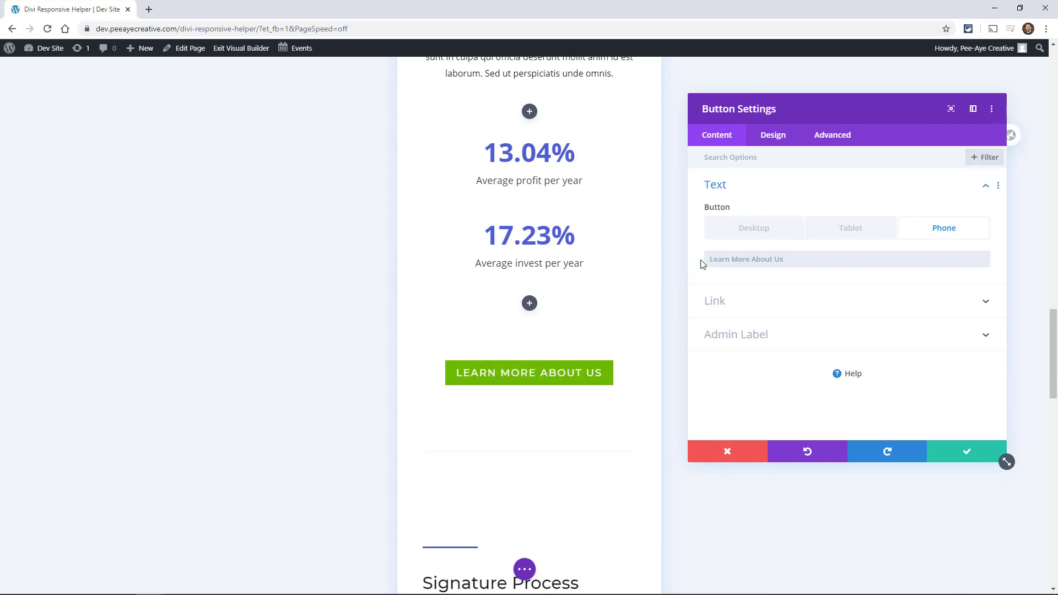
type("Leanr More")
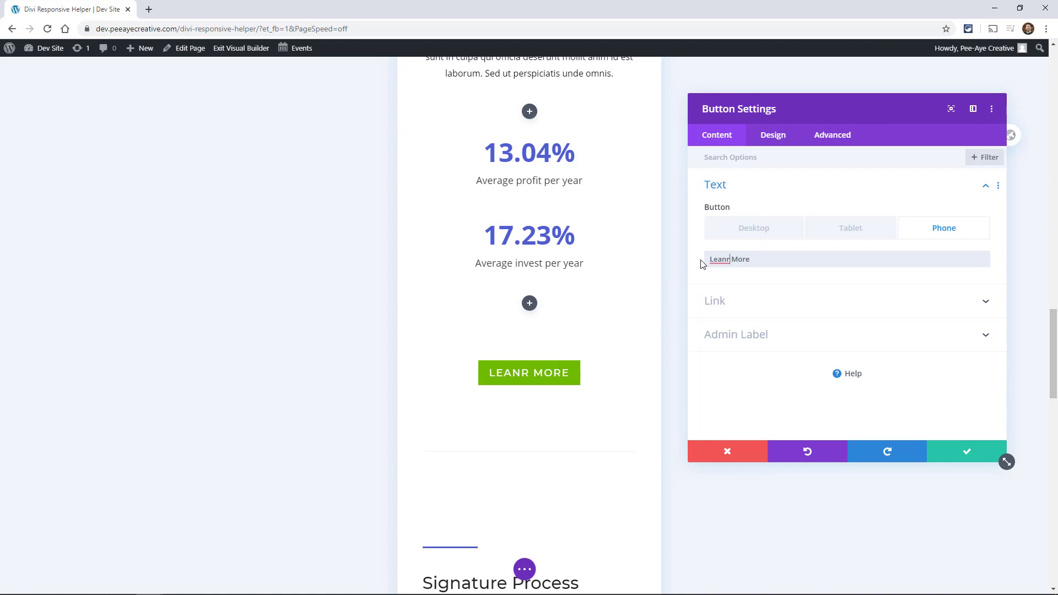
type("r")
mouse_move(746, 229)
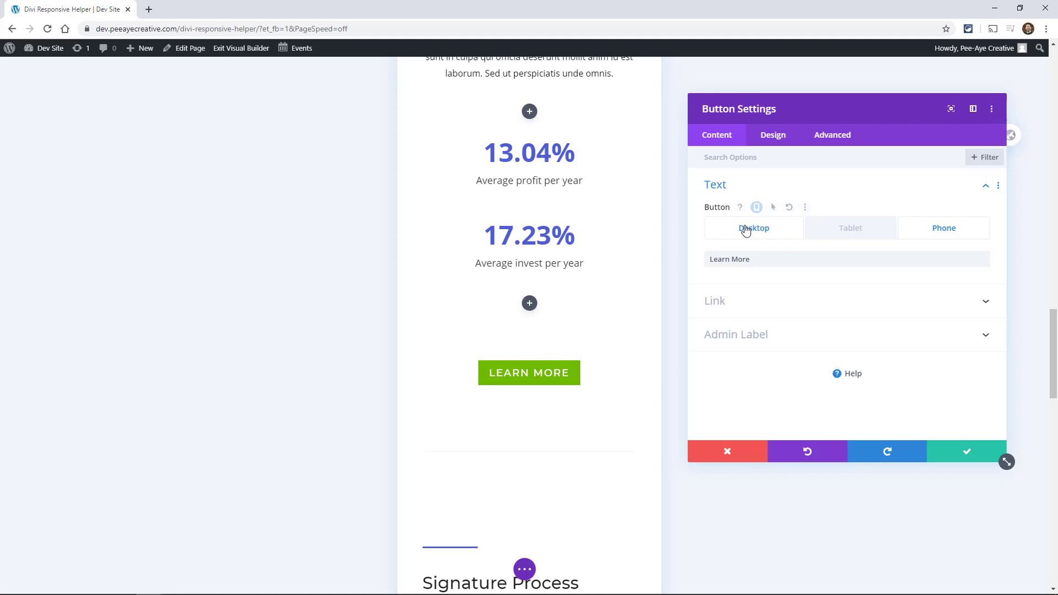
left_click(744, 235)
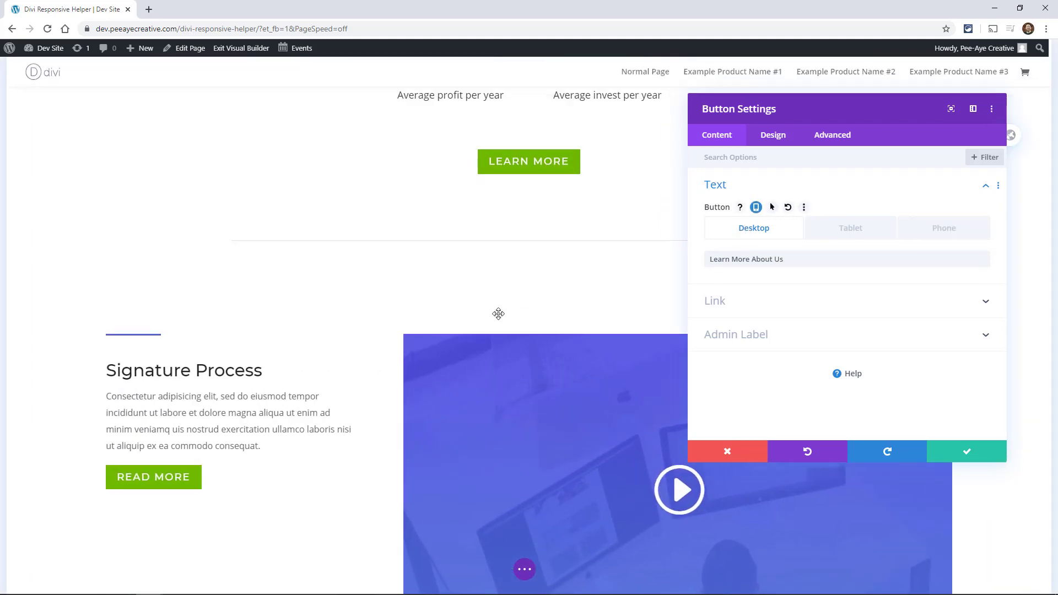
scroll(523, 217, "up", 3)
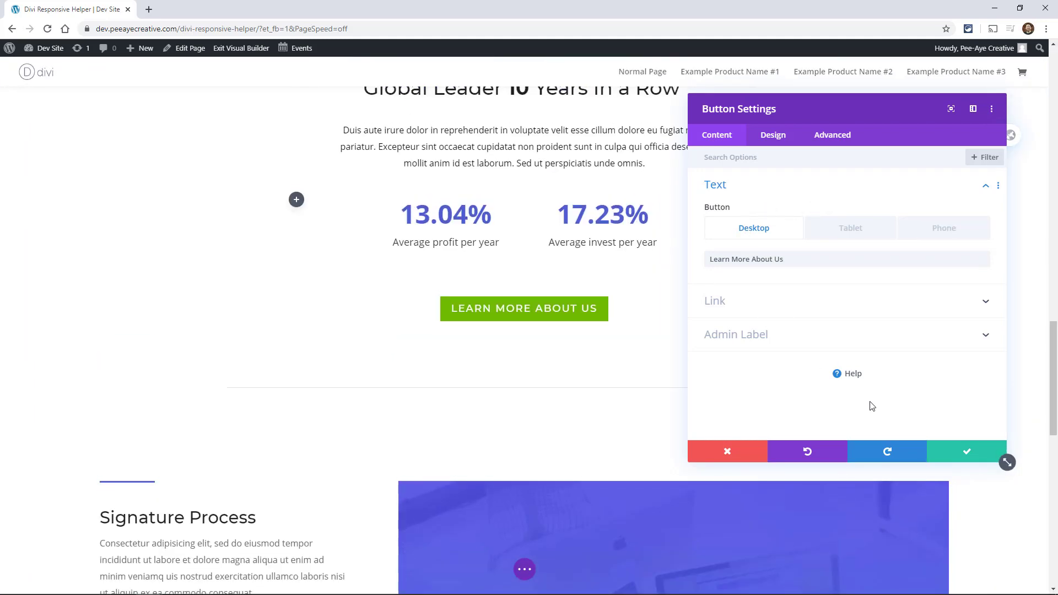
left_click(959, 452)
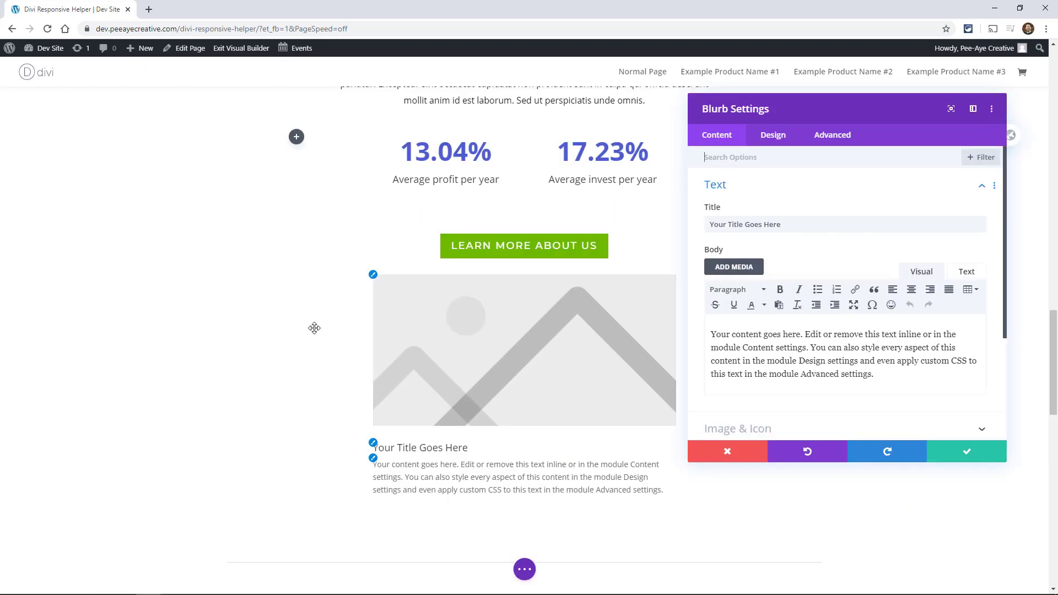
Step: Enable desktop, tablet and phone versions on the blurb's Title and Body fields
scroll(314, 329, "down", 1)
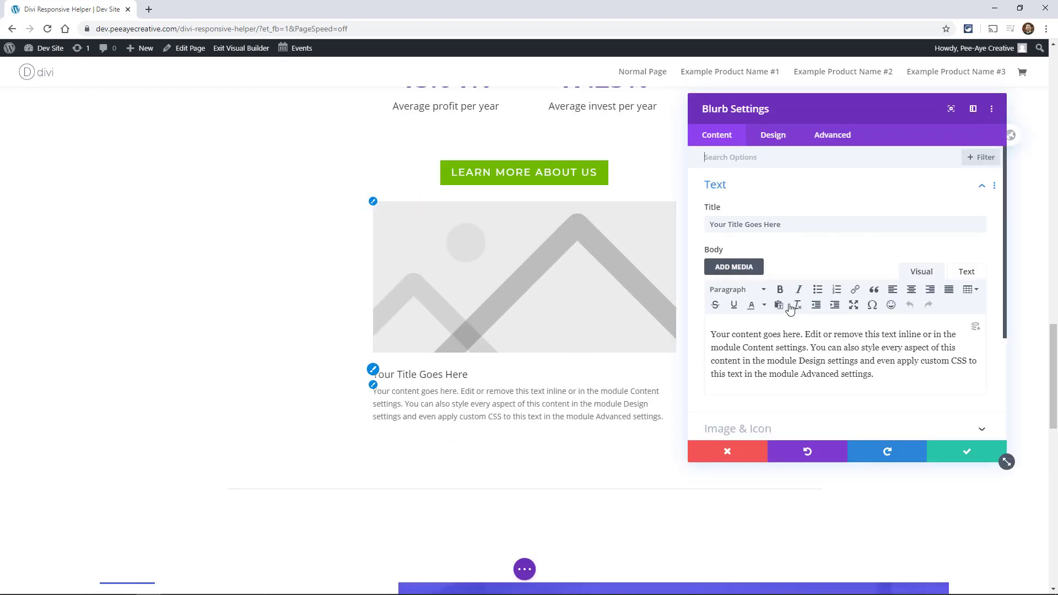
left_click(746, 207)
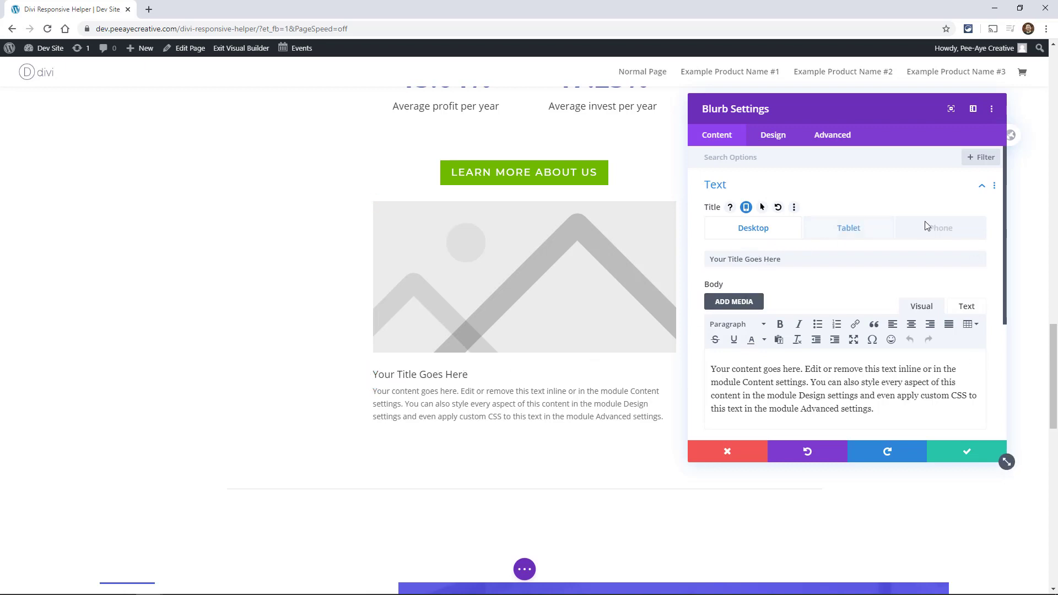
left_click(749, 288)
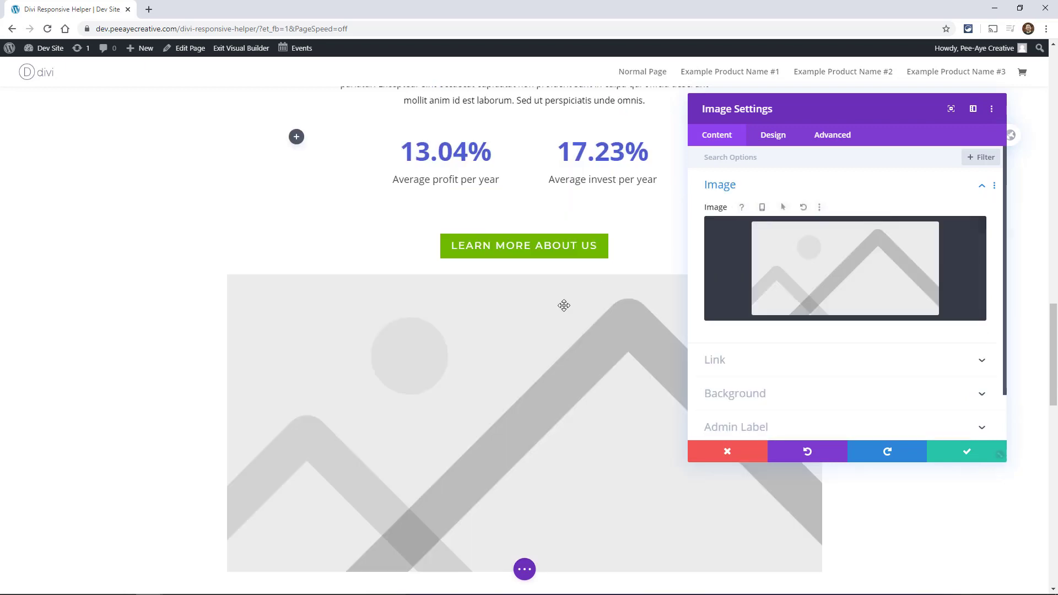
Step: Enable desktop, tablet and phone versions on the Image field in Image Settings
scroll(563, 304, "down", 3)
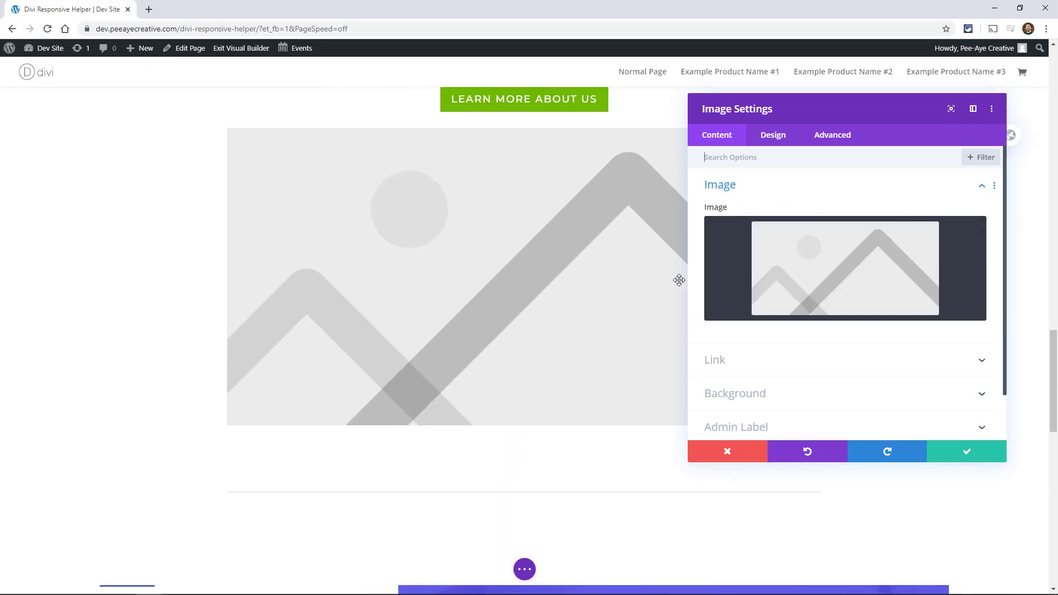
mouse_move(736, 273)
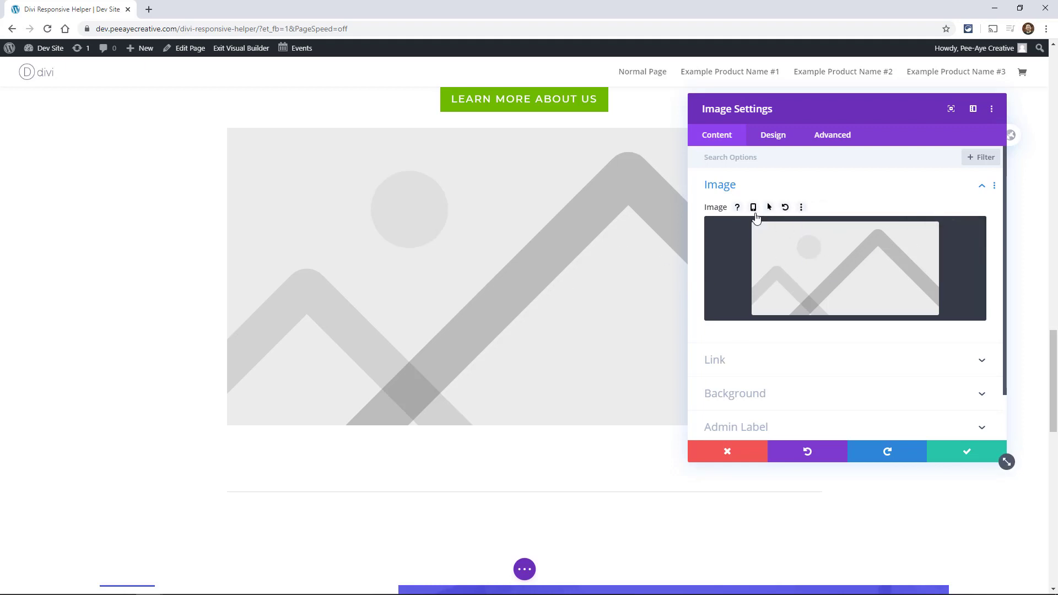
left_click(752, 208)
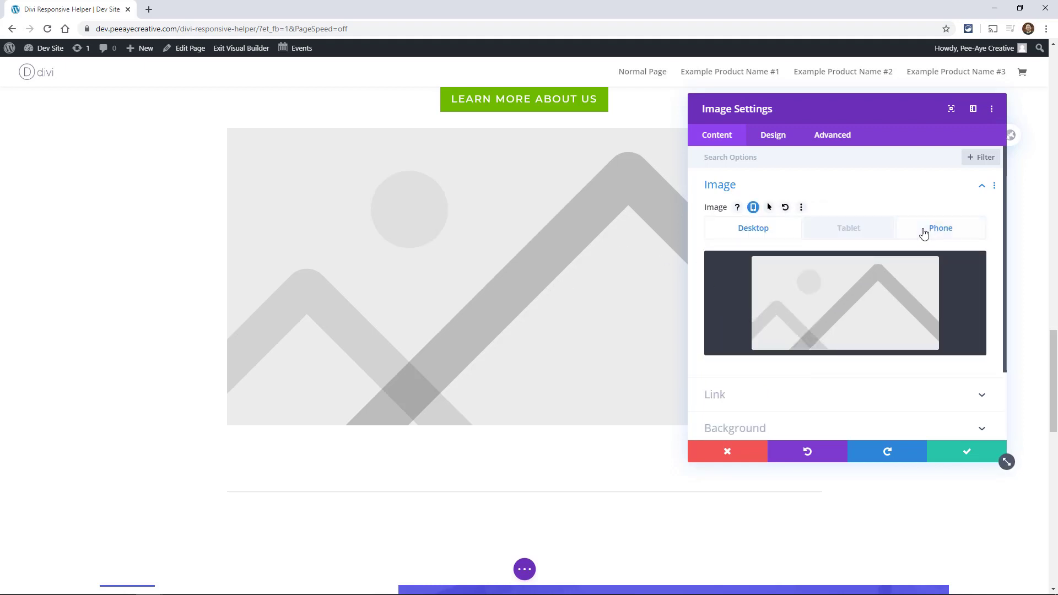
Step: Set the image module's picture to the swimming-dog photo from the Media Library
left_click(847, 305)
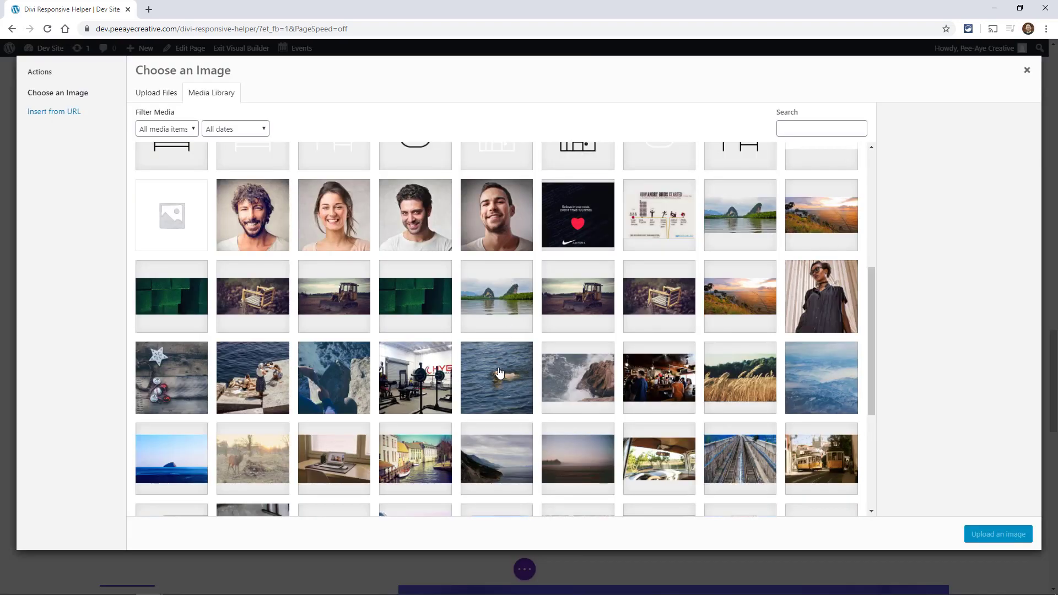
left_click(498, 370)
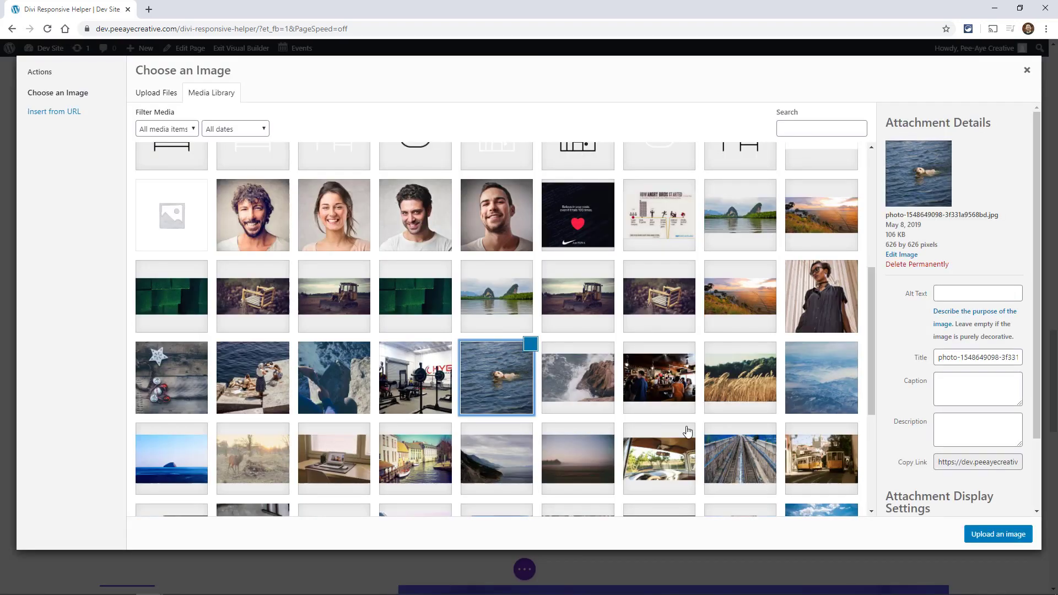
left_click(991, 530)
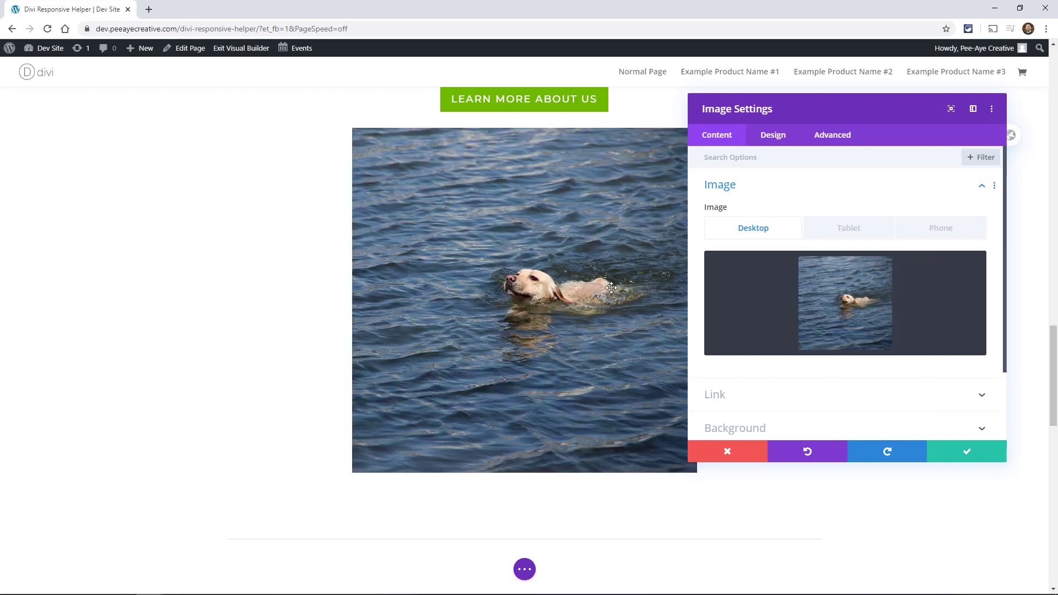
Step: Use the home-organizer-04 bedroom photo as the phone image, then return to Desktop
left_click(934, 231)
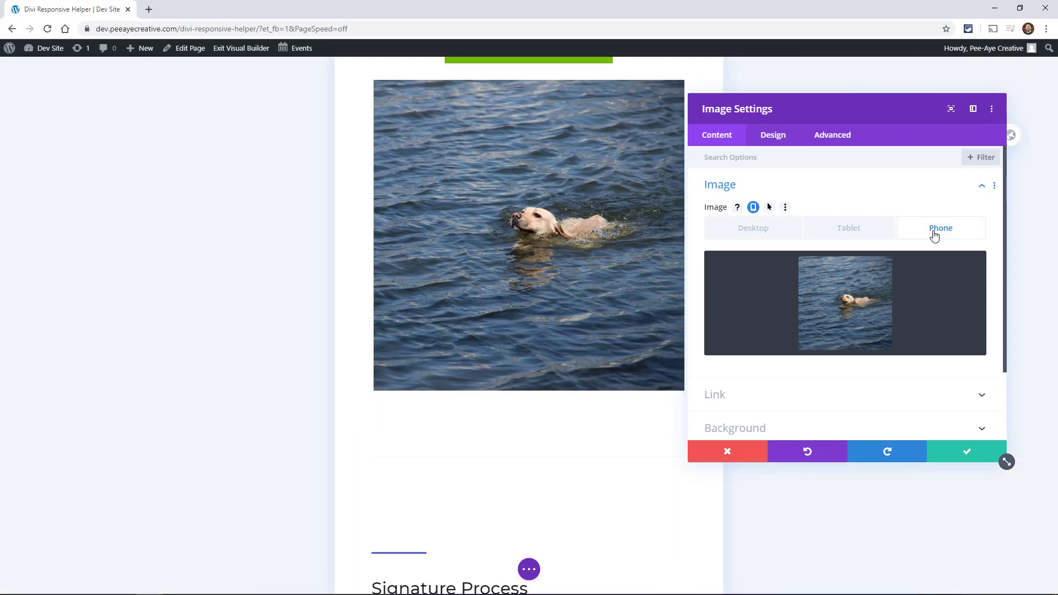
left_click(850, 296)
left_click(422, 336)
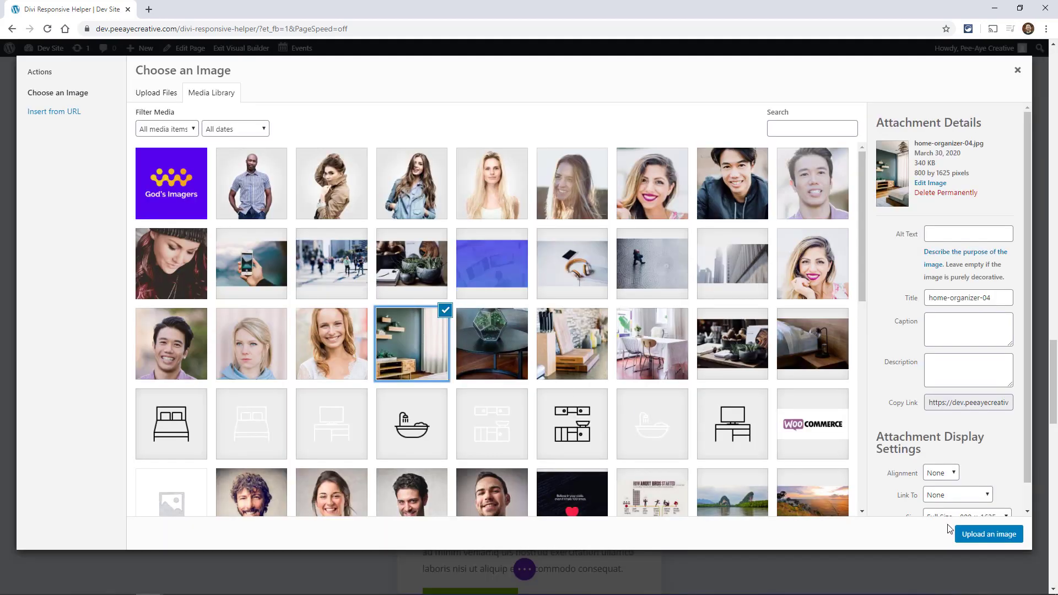
left_click(990, 535)
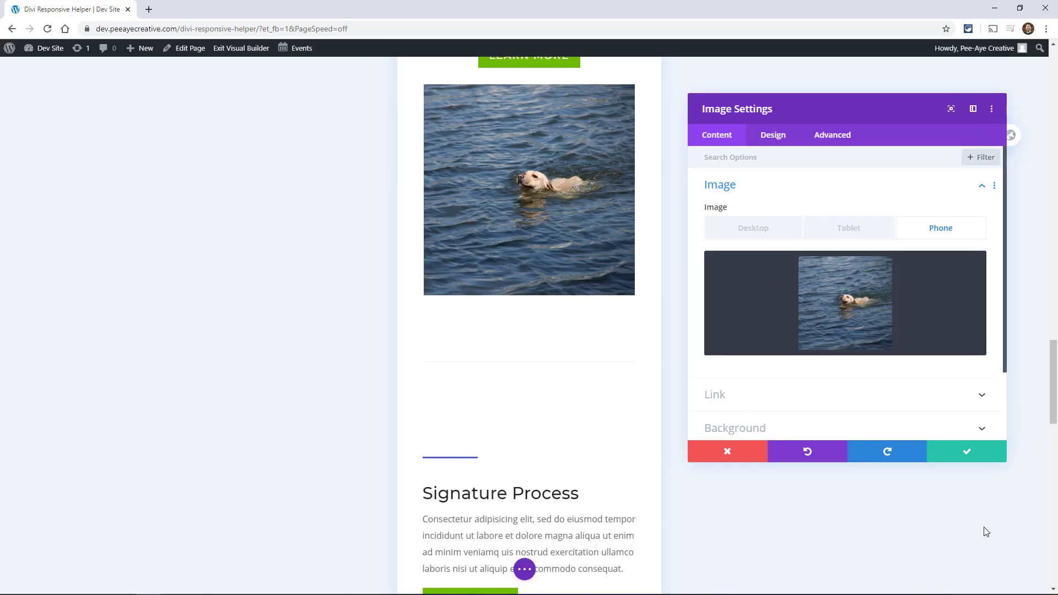
mouse_move(838, 300)
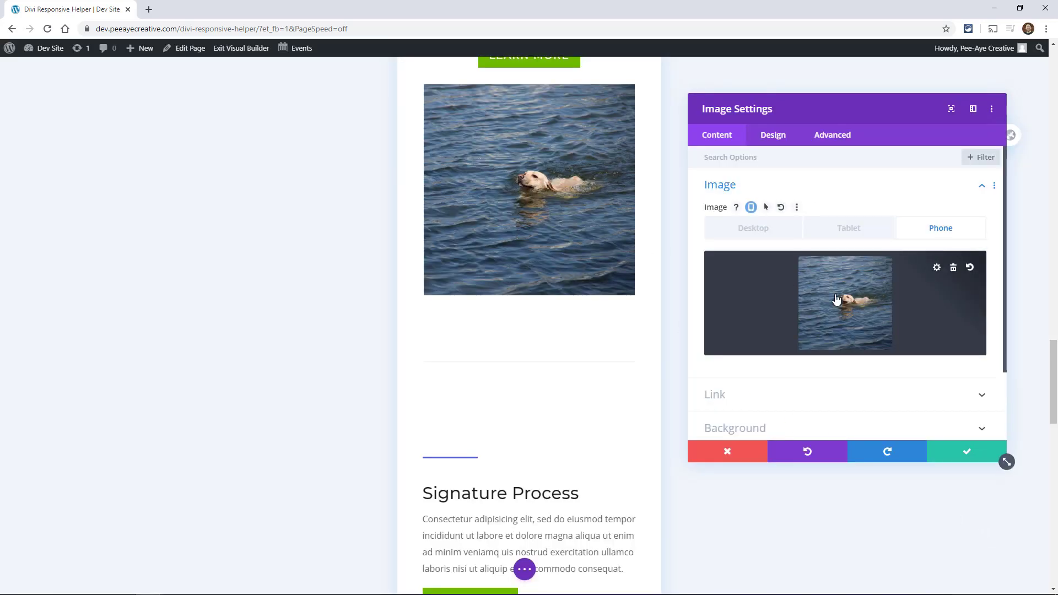
left_click(751, 230)
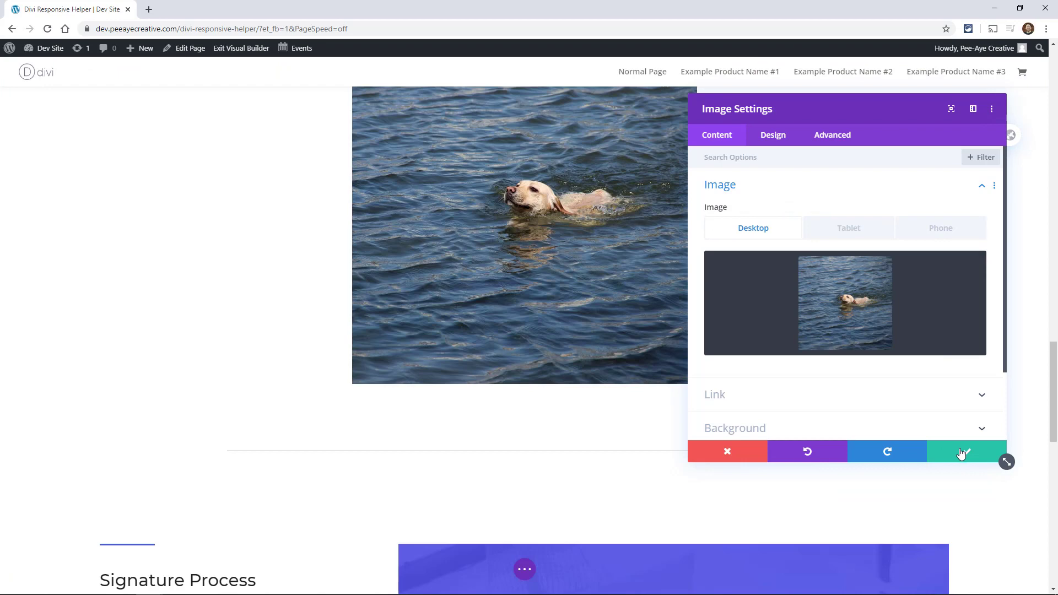
Step: Save the image module with its desktop and phone images
left_click(961, 453)
scroll(672, 363, "down", 6)
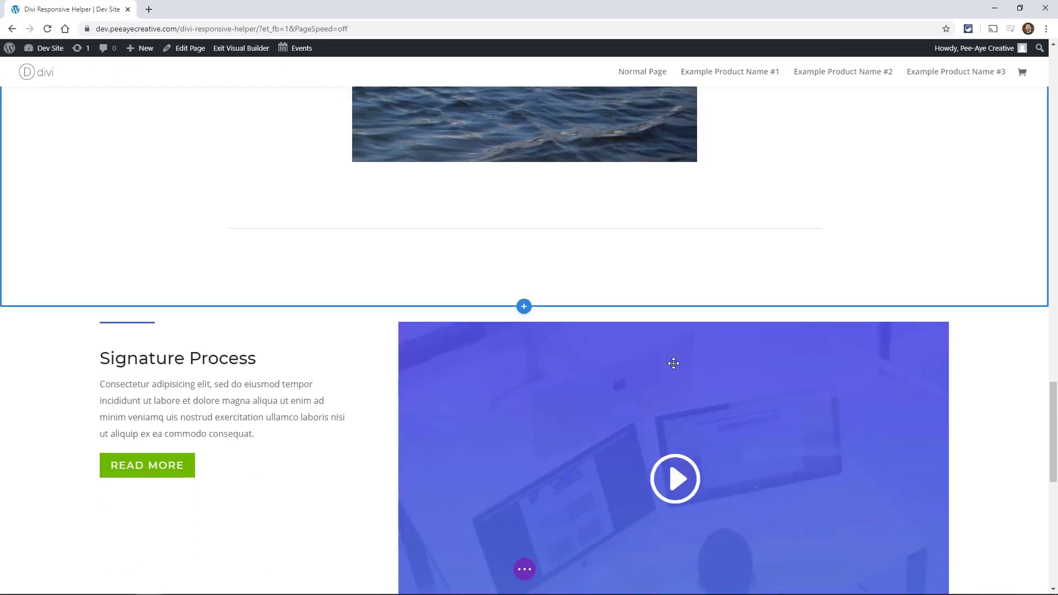
scroll(667, 359, "down", 1)
Step: Enable per-device MP4 fields and expand Overlay in the video's settings, then discard
mouse_move(649, 163)
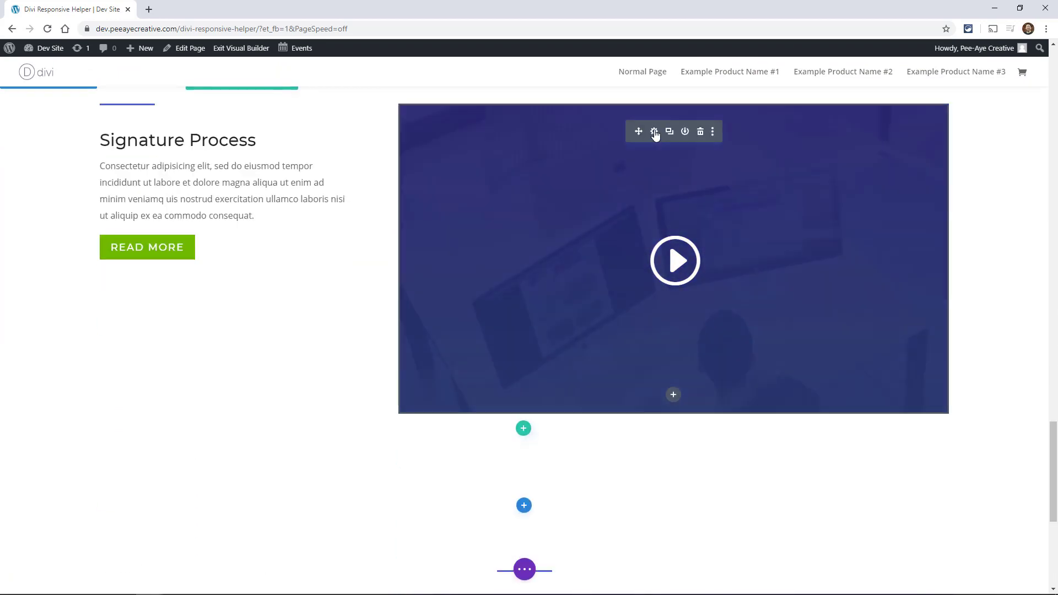
left_click(655, 132)
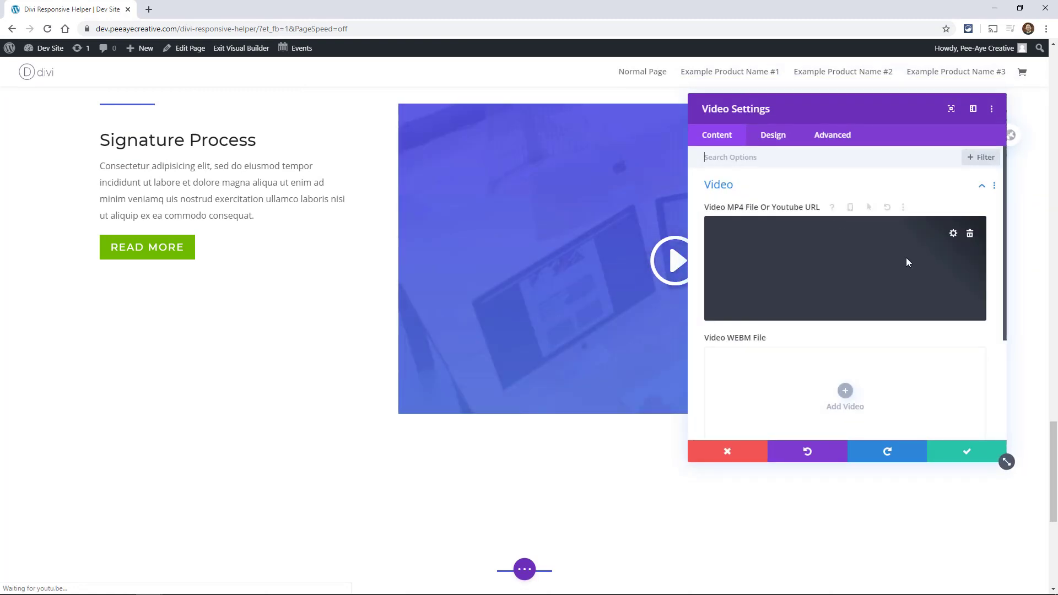
left_click_drag(845, 110, 211, 129)
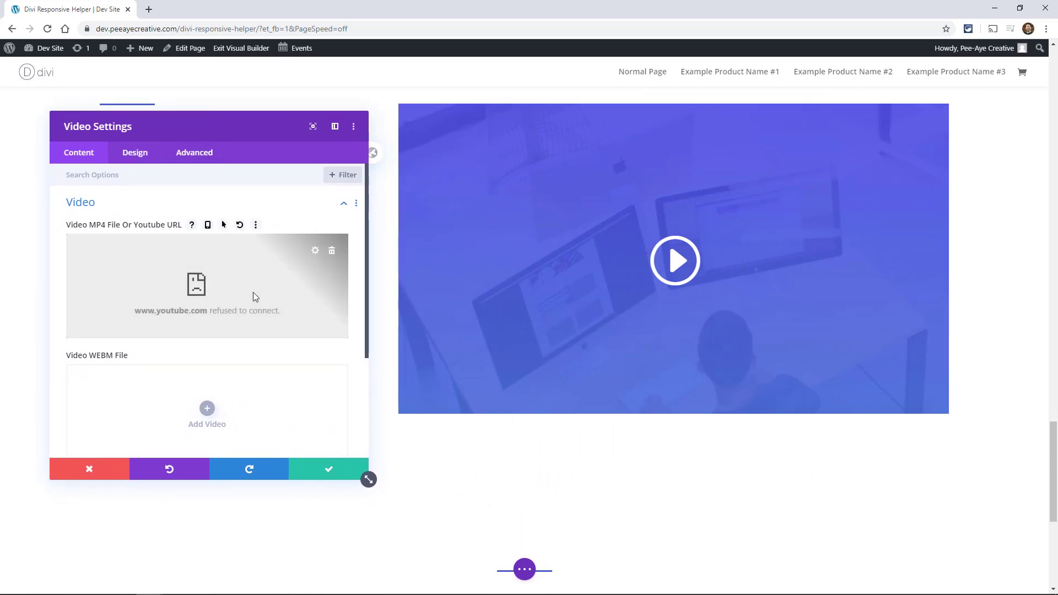
scroll(300, 305, "down", 3)
scroll(296, 319, "up", 3)
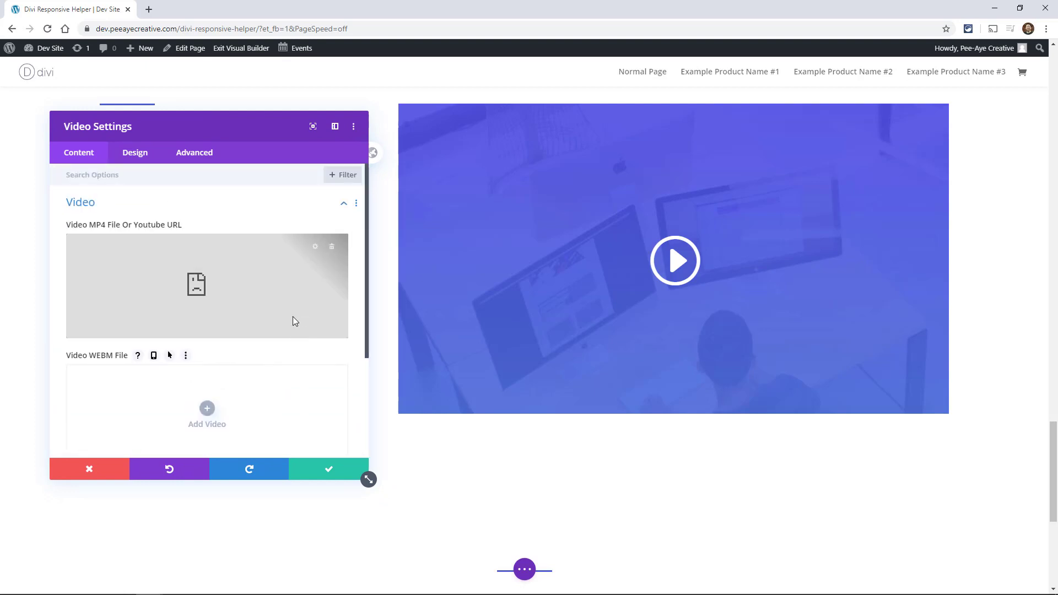
left_click(209, 227)
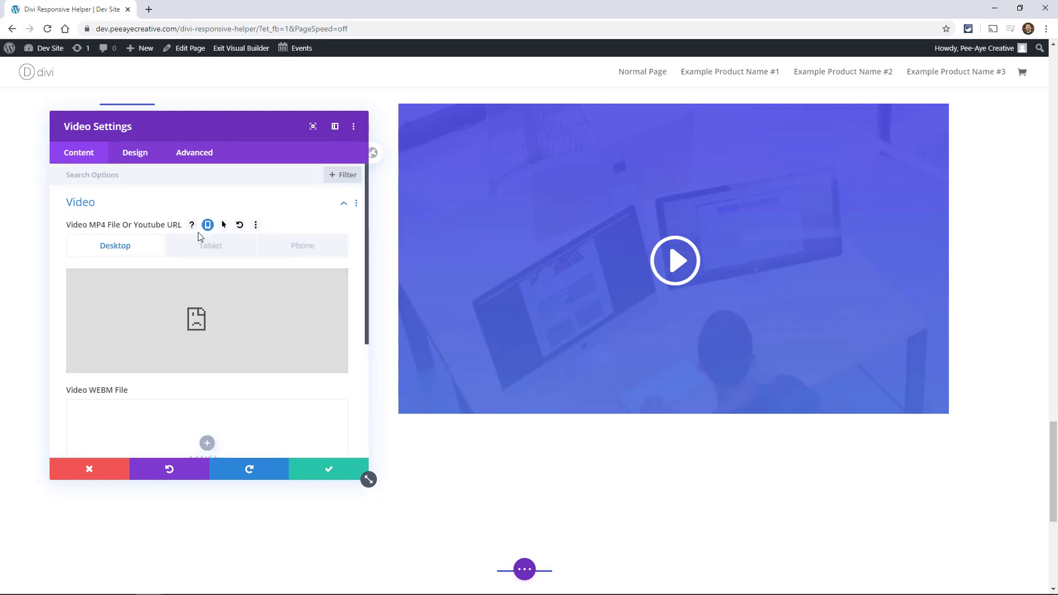
scroll(226, 242, "down", 3)
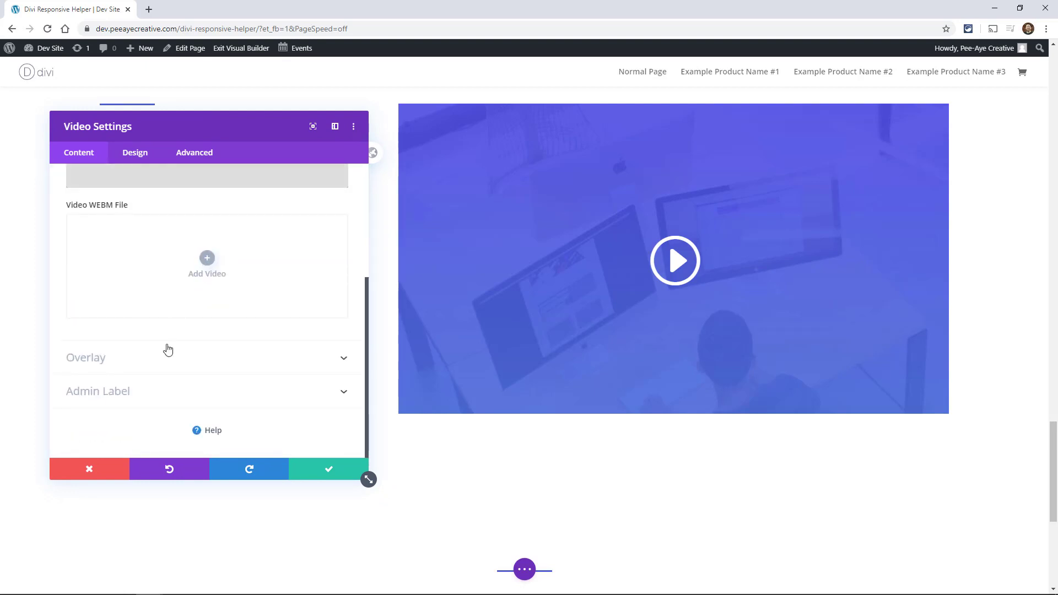
left_click(182, 357)
left_click(88, 469)
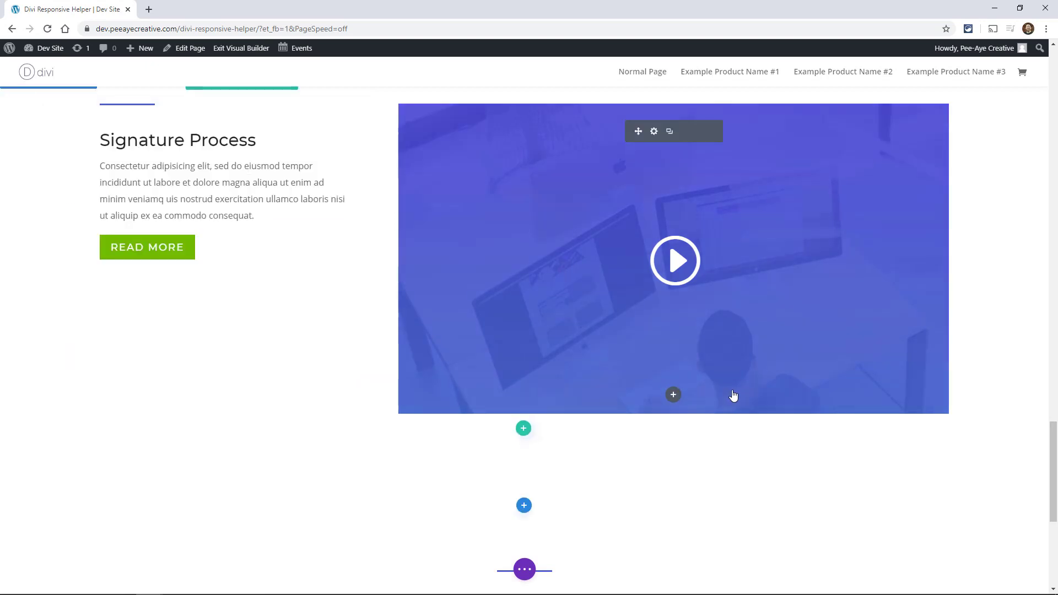
left_click(673, 395)
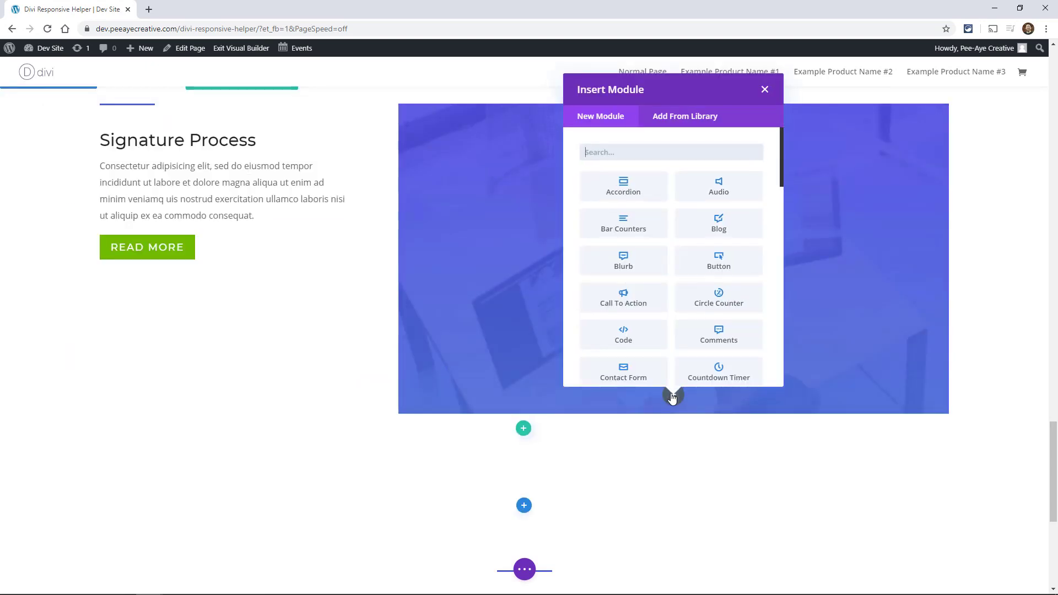
type("code")
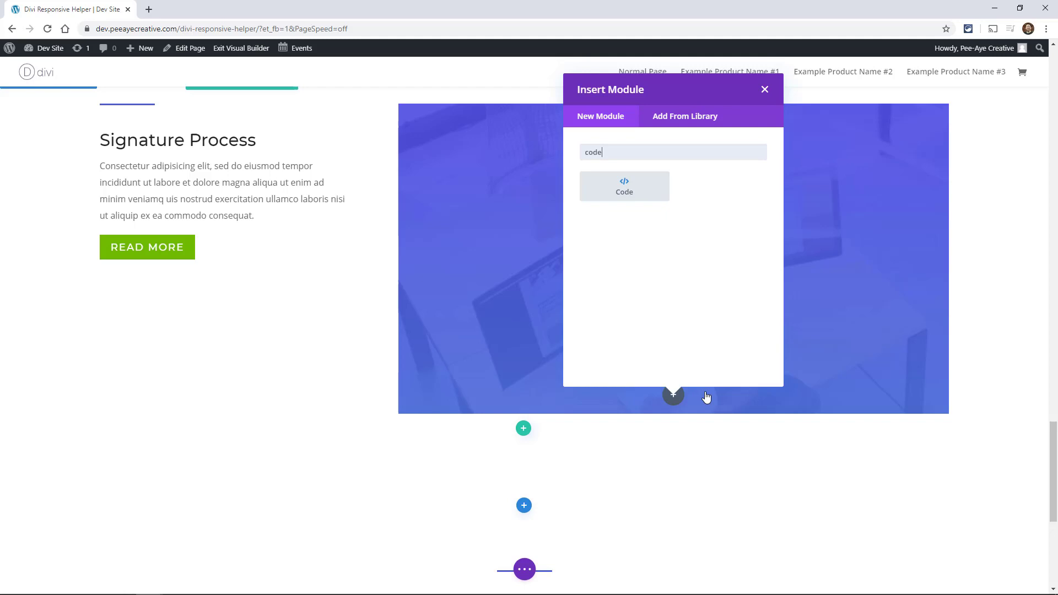
left_click(638, 197)
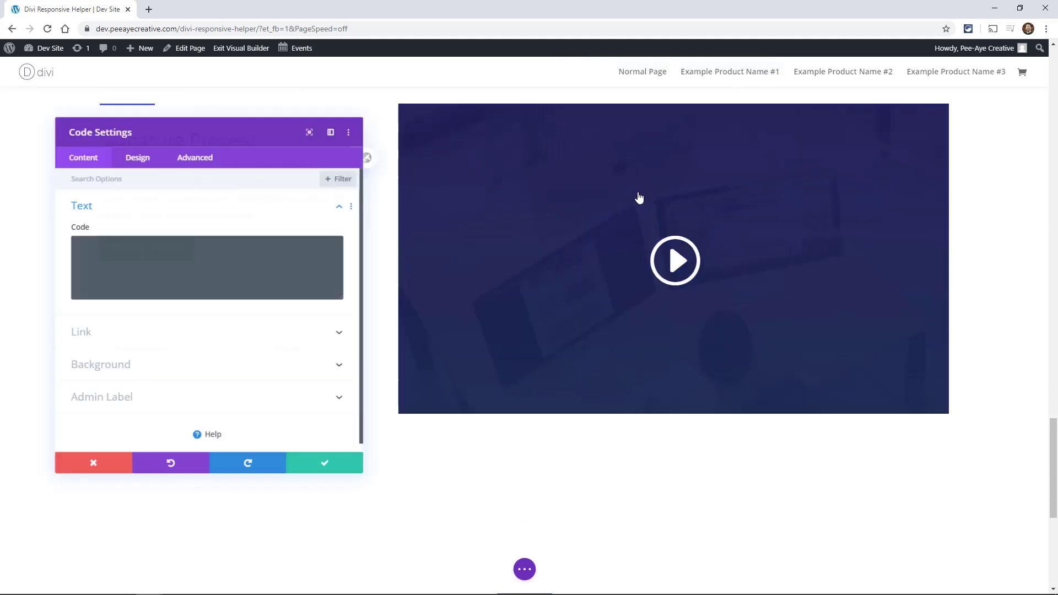
left_click(111, 225)
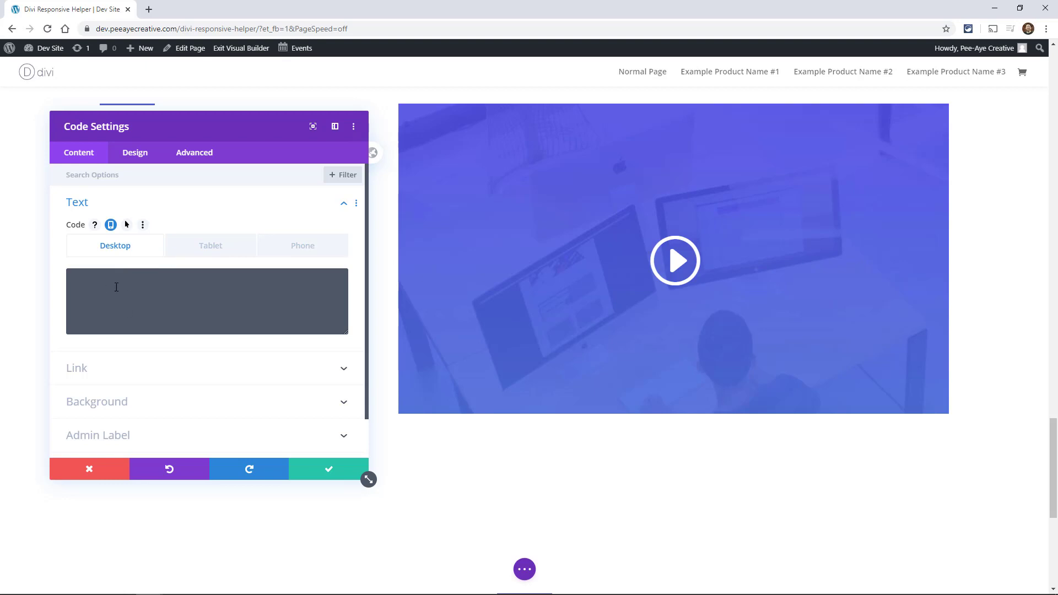
left_click(88, 470)
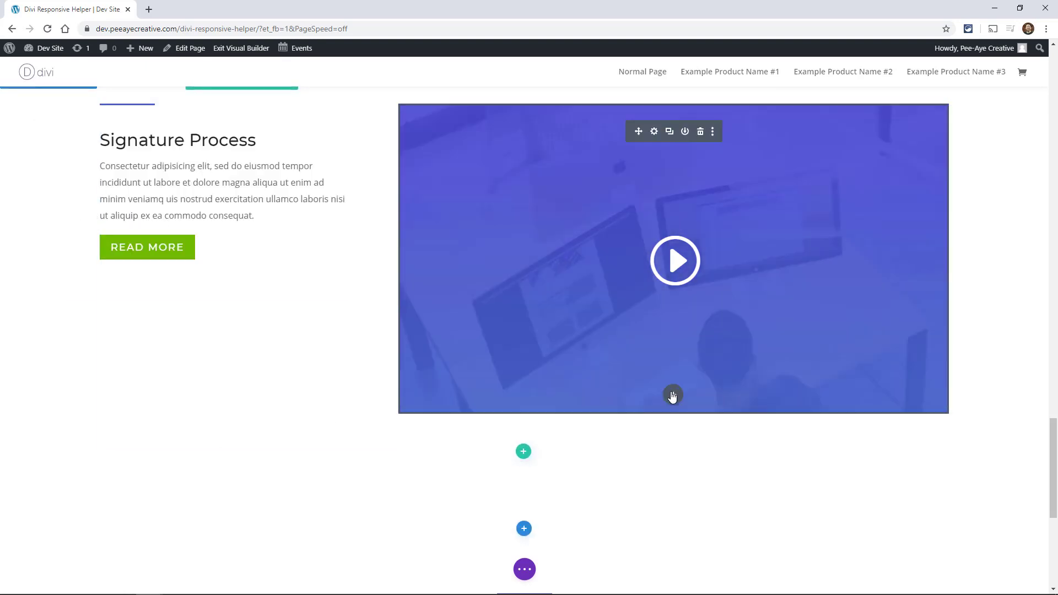
Step: Add a Search module below the video with placeholder 'Search our blog for posts'
left_click(672, 395)
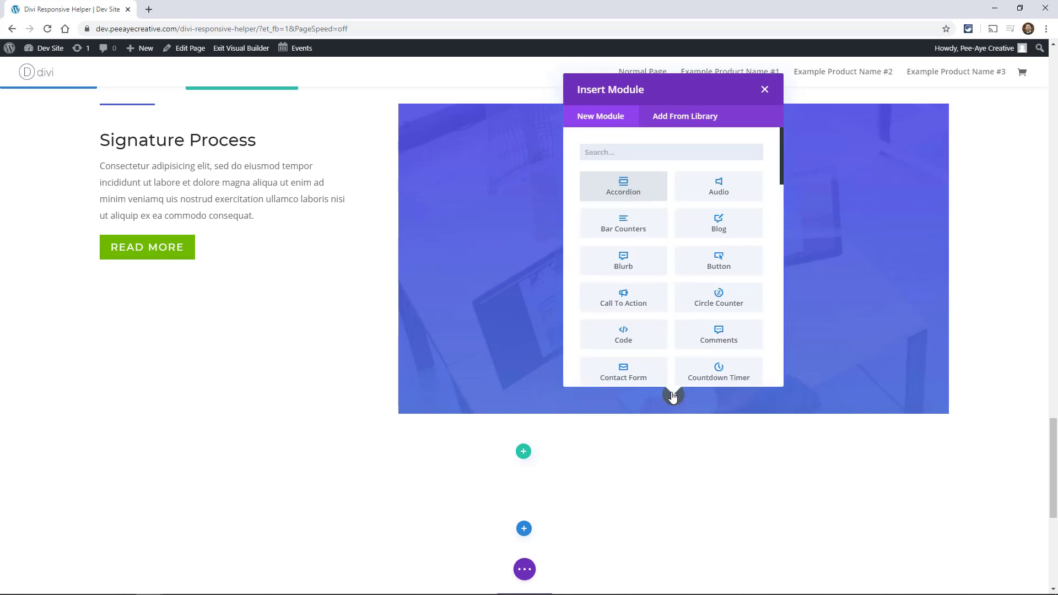
type("searc")
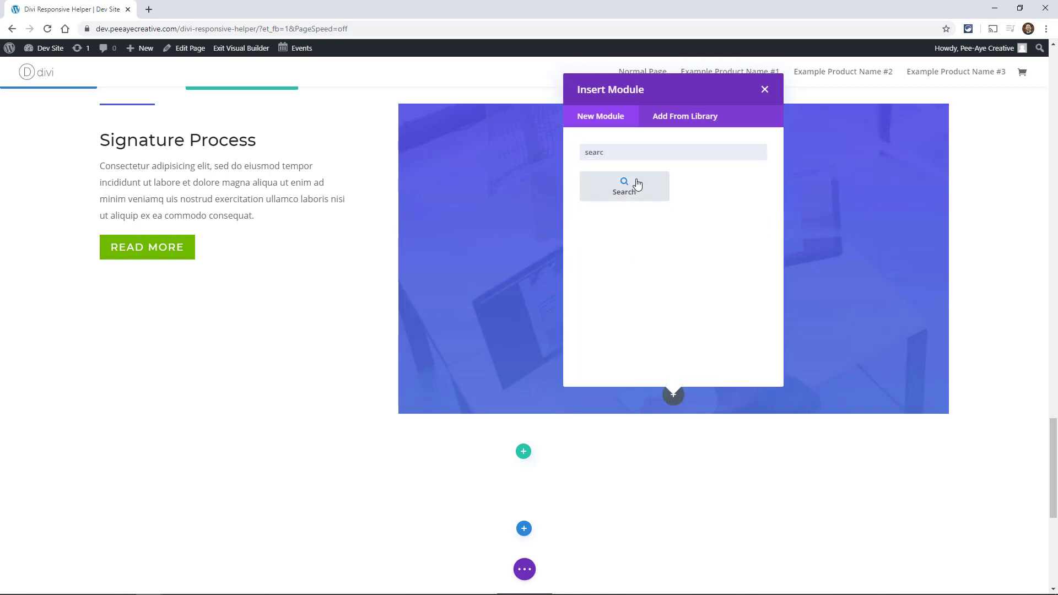
left_click(637, 184)
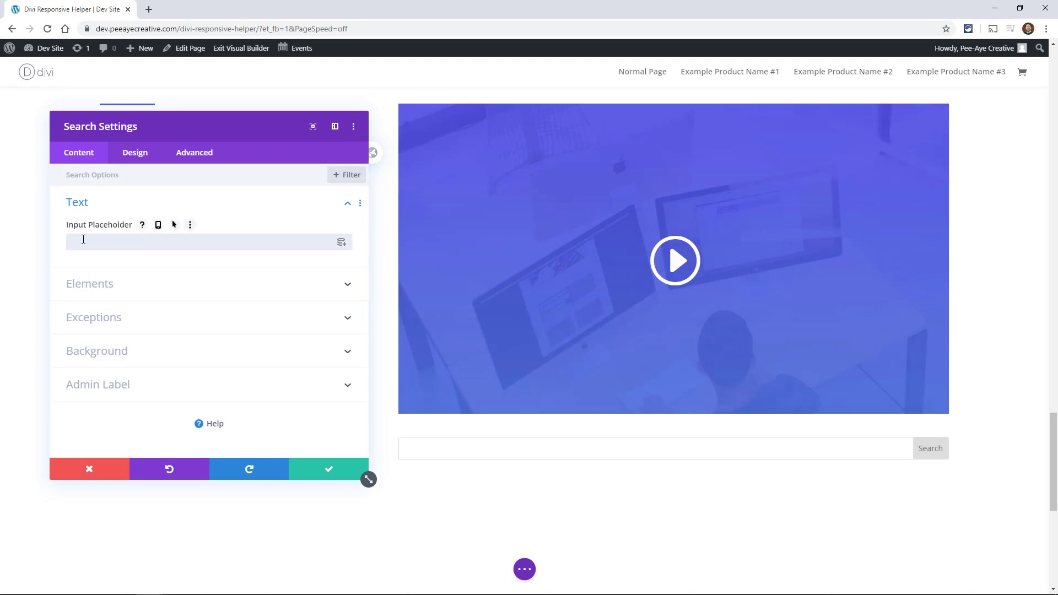
left_click(83, 239)
type("Search our blog for posts")
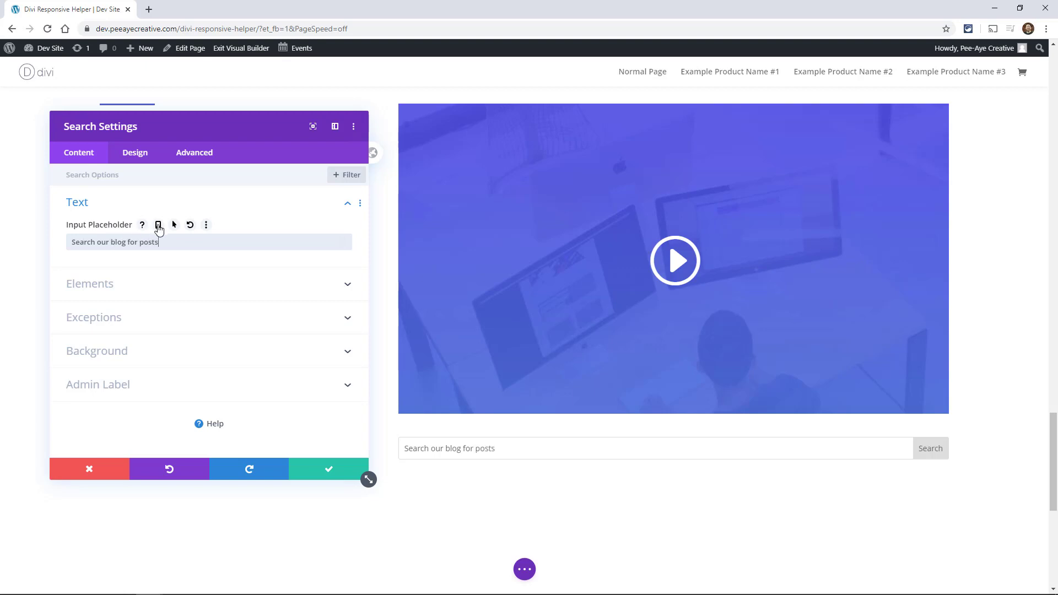
Step: Give the search placeholder a phone-only version reading 'Search...'
left_click(158, 226)
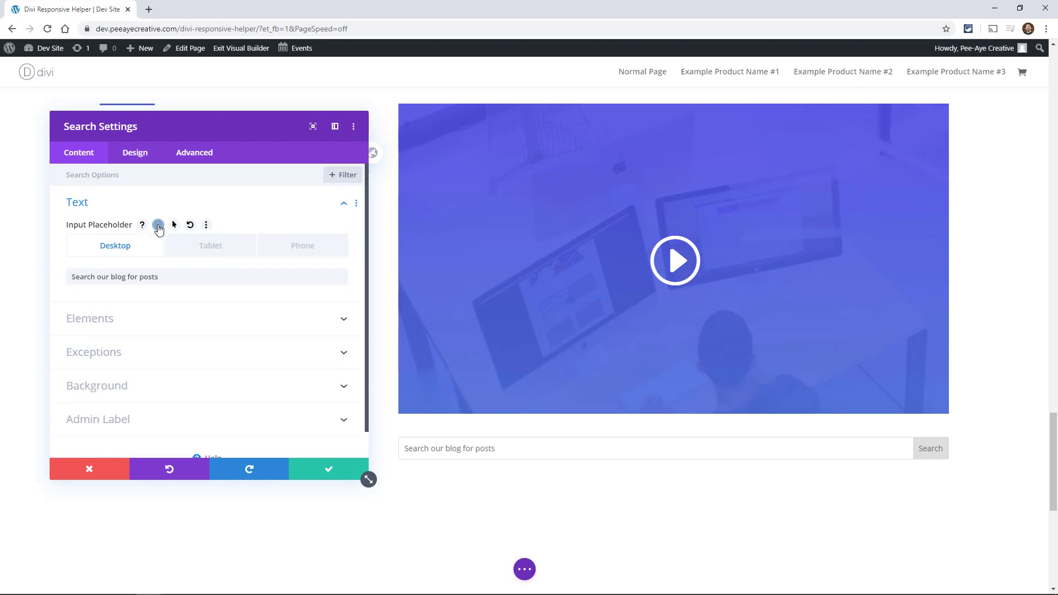
left_click(302, 253)
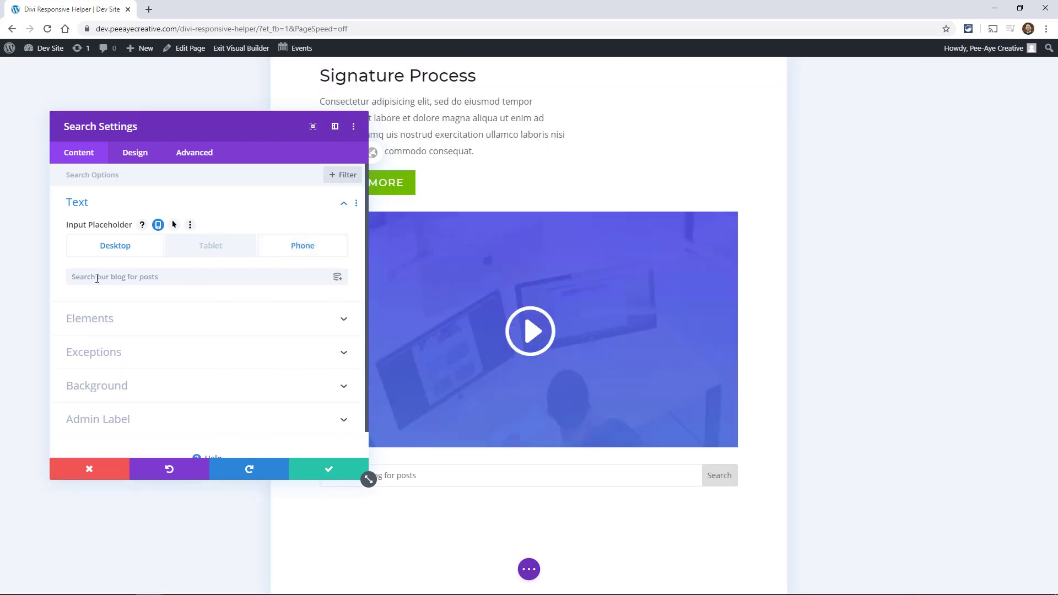
left_click(97, 278)
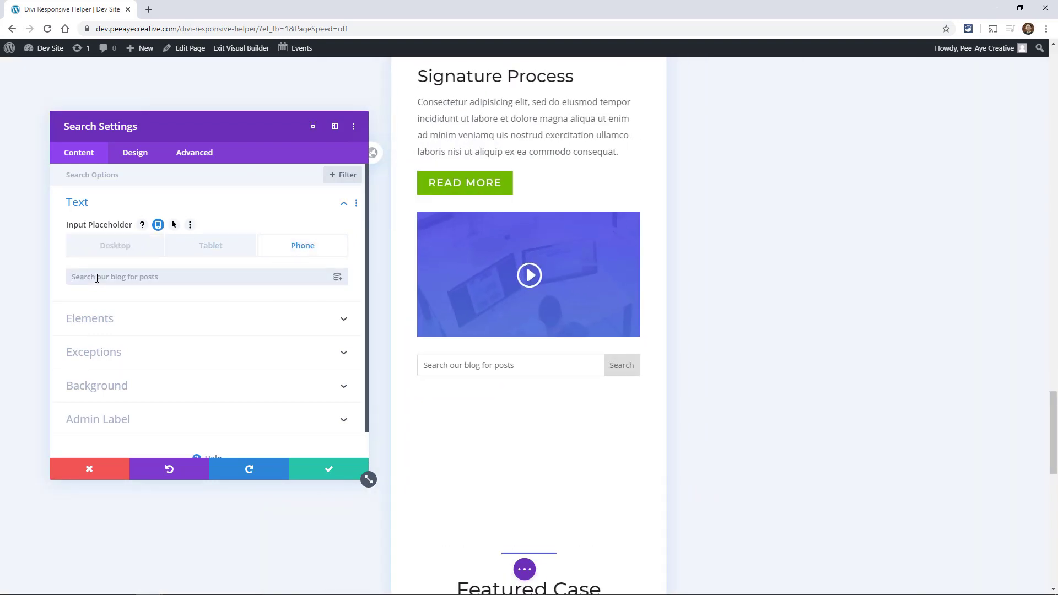
type("Search")
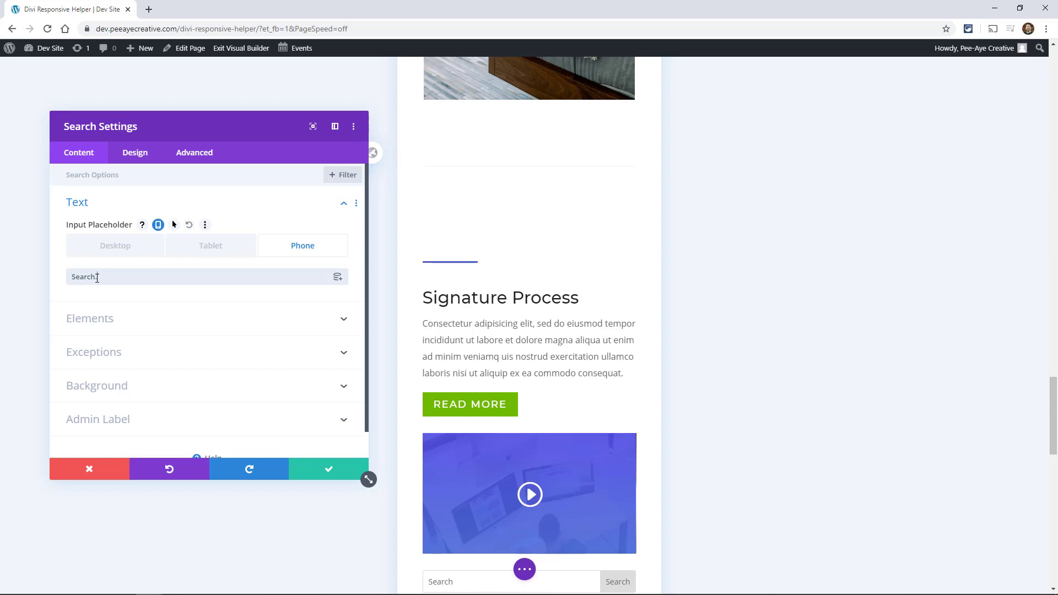
type("...")
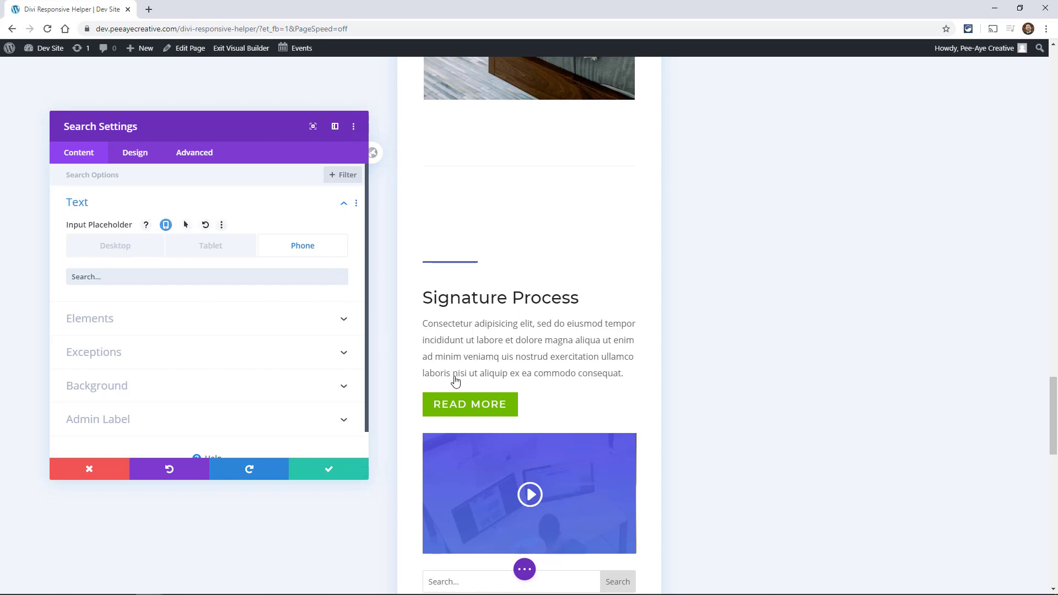
scroll(455, 378, "down", 4)
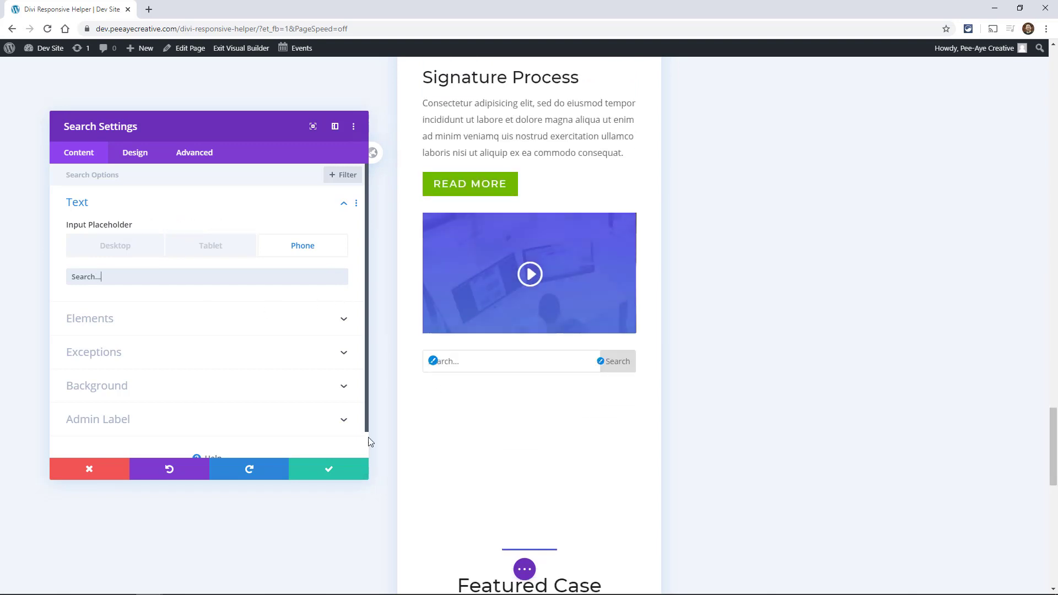
Step: Discard the Search Settings placeholder edits with the red X
left_click(86, 477)
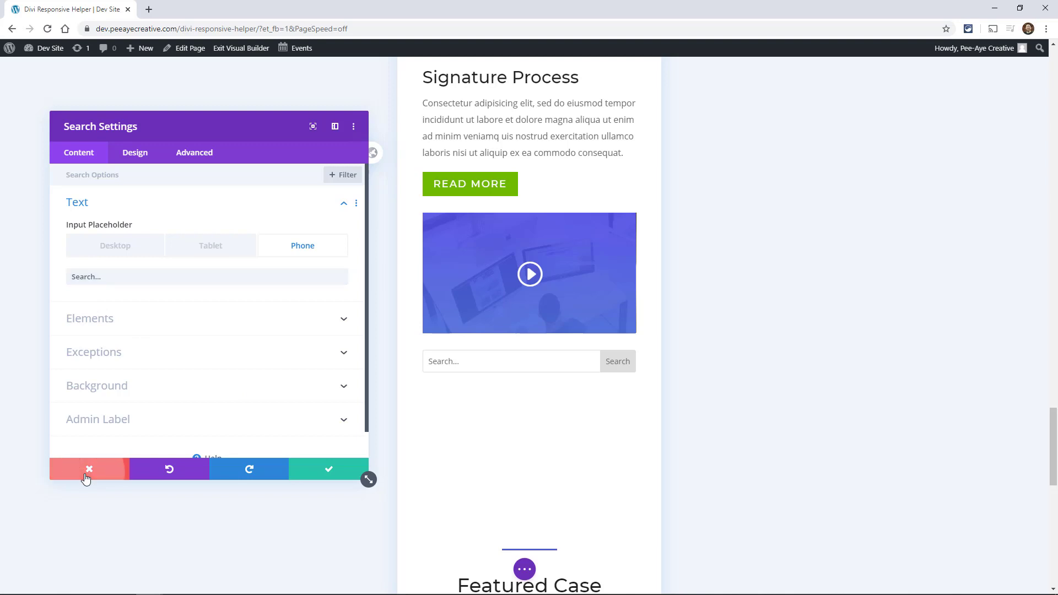